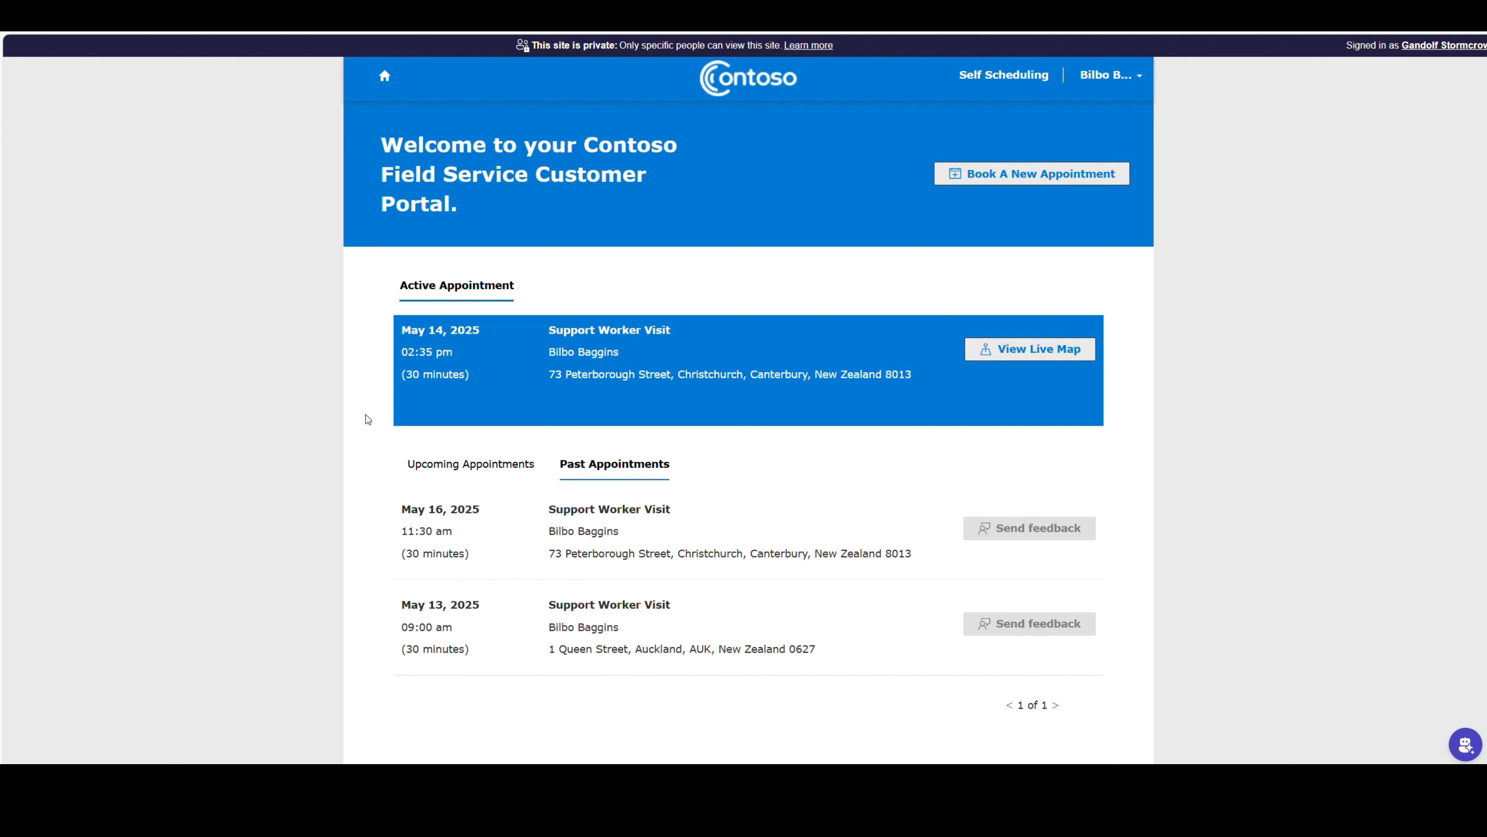
Try rescheduling the upcoming May 15 Support Worker Visit to May 16 at 06:00 pm, then return to the portal home without saving
{"action": "left_click", "coordinate": [470, 464]}
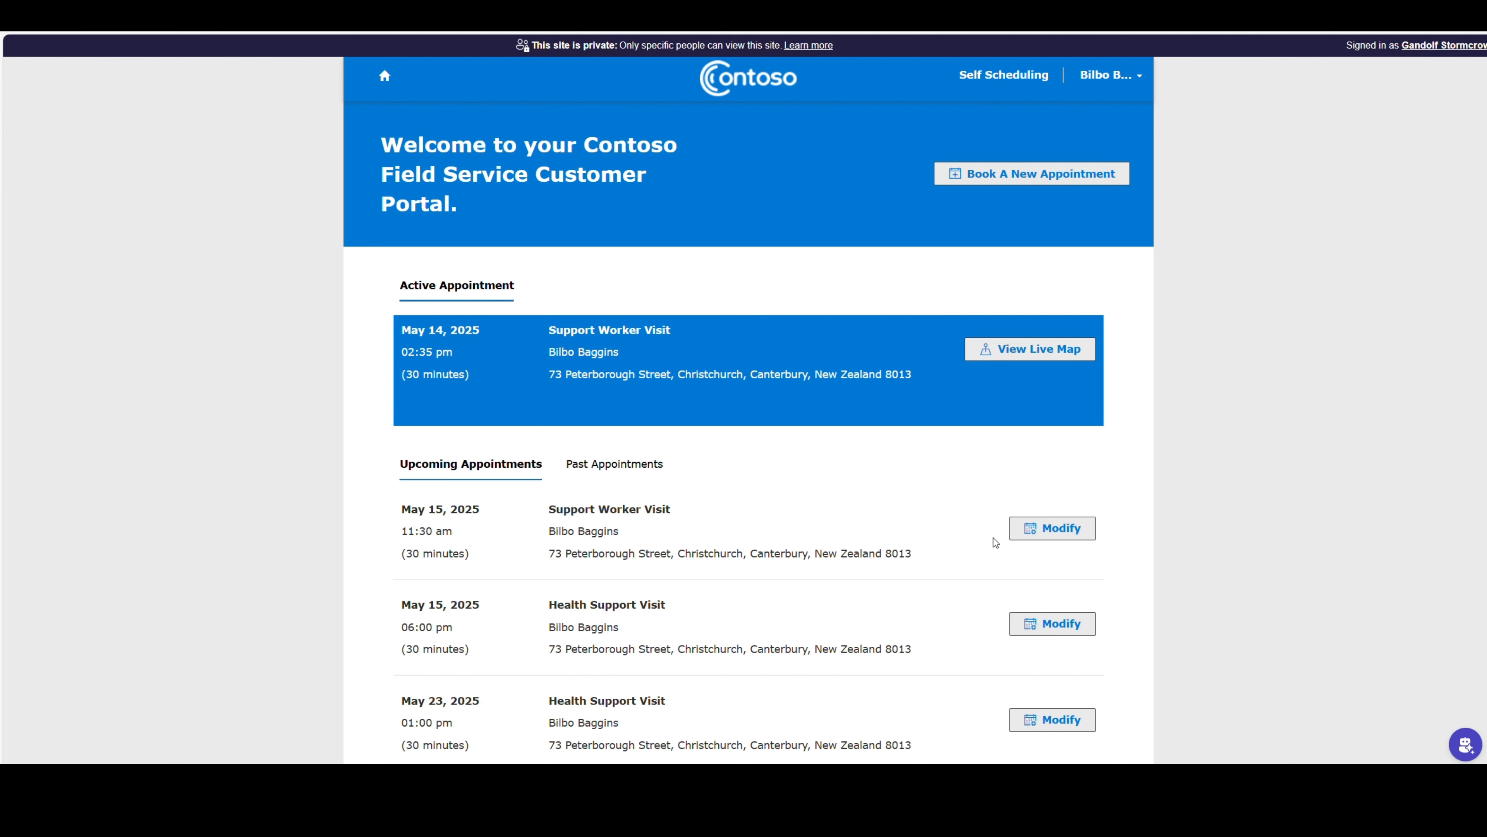
{"action": "left_click", "coordinate": [1071, 528]}
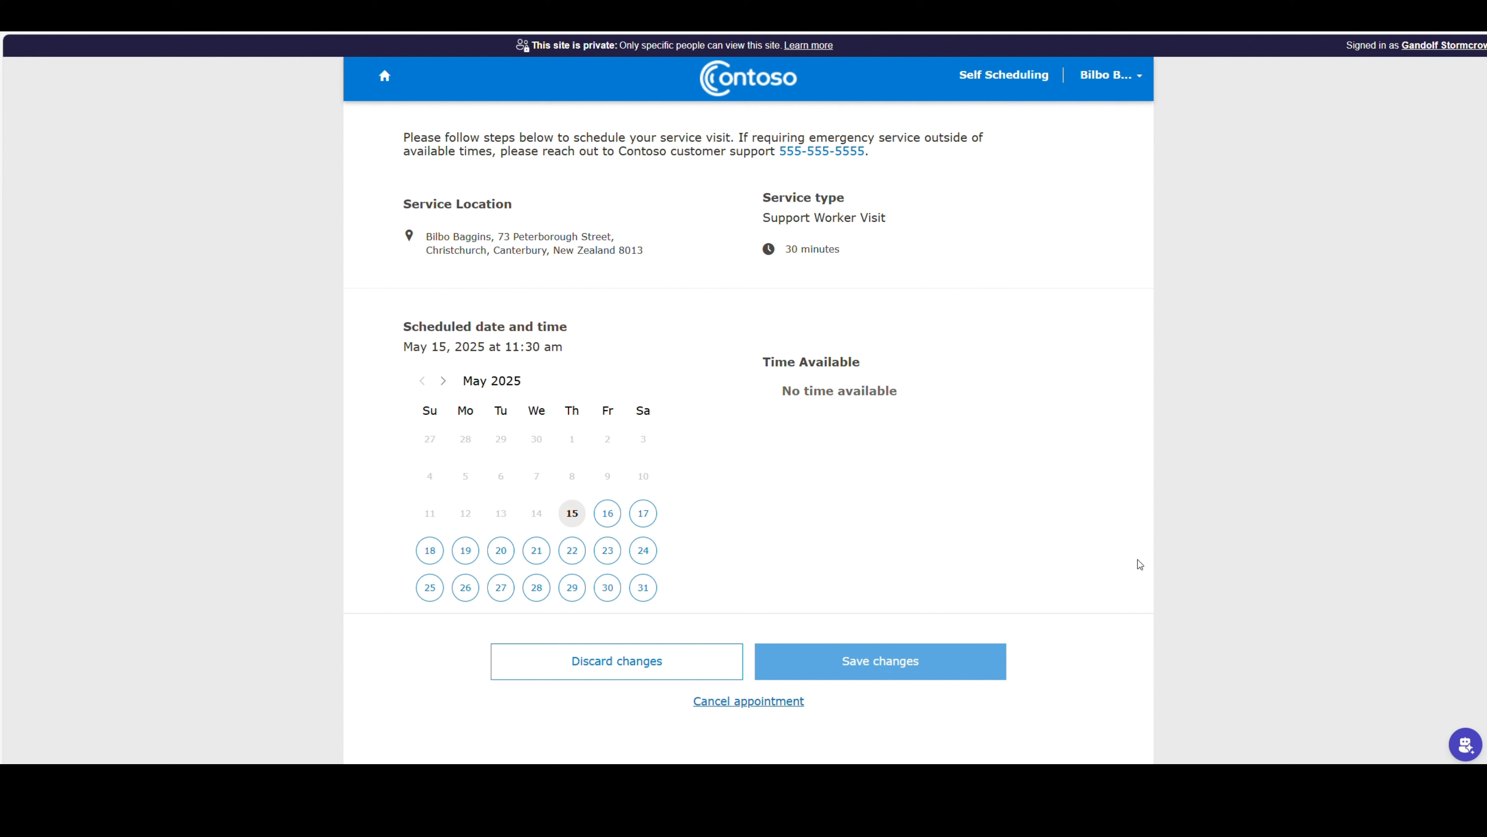
{"action": "left_click", "coordinate": [608, 513]}
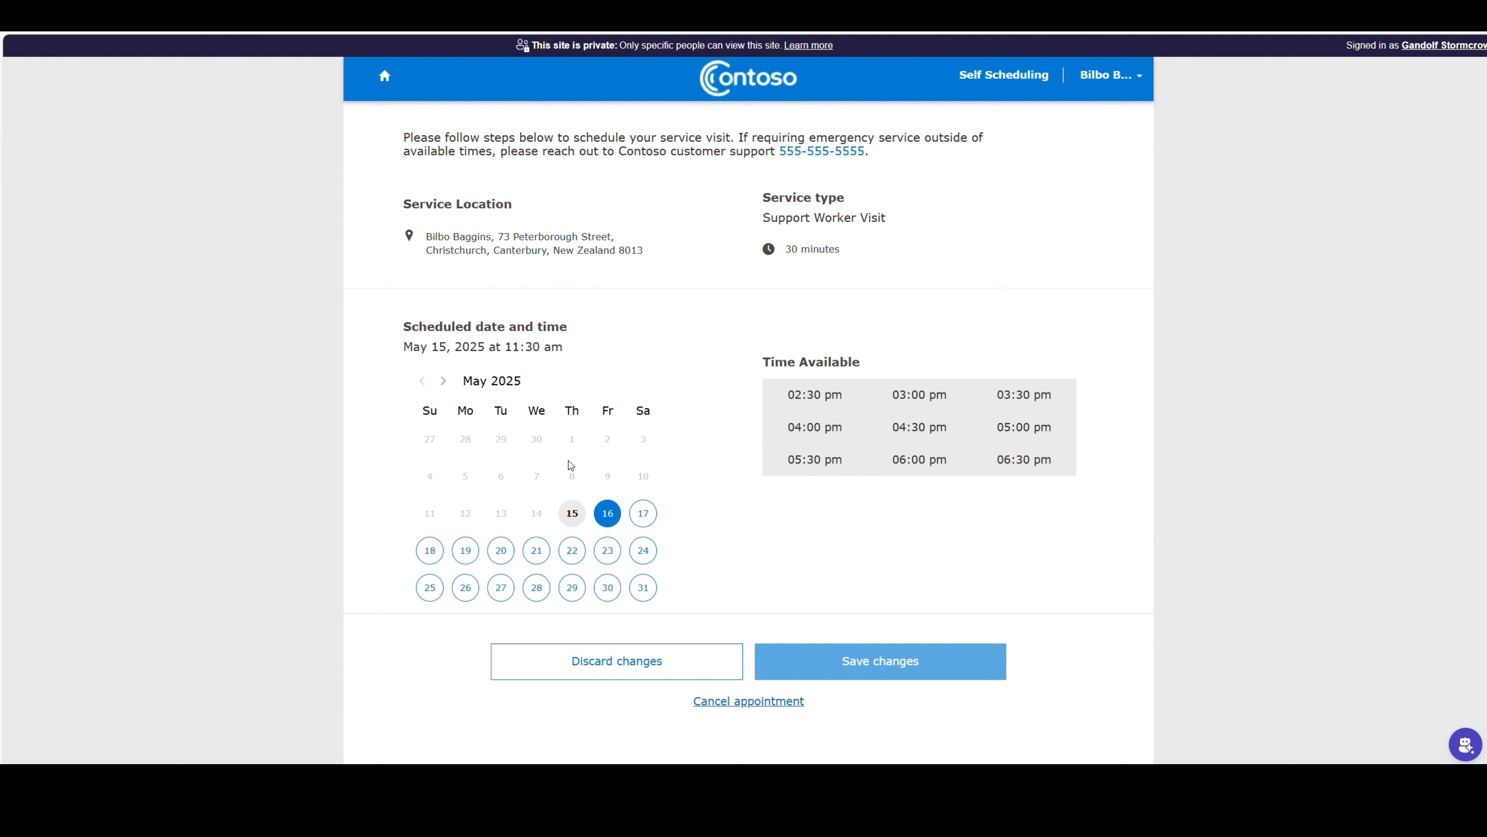
{"action": "left_click", "coordinate": [927, 473]}
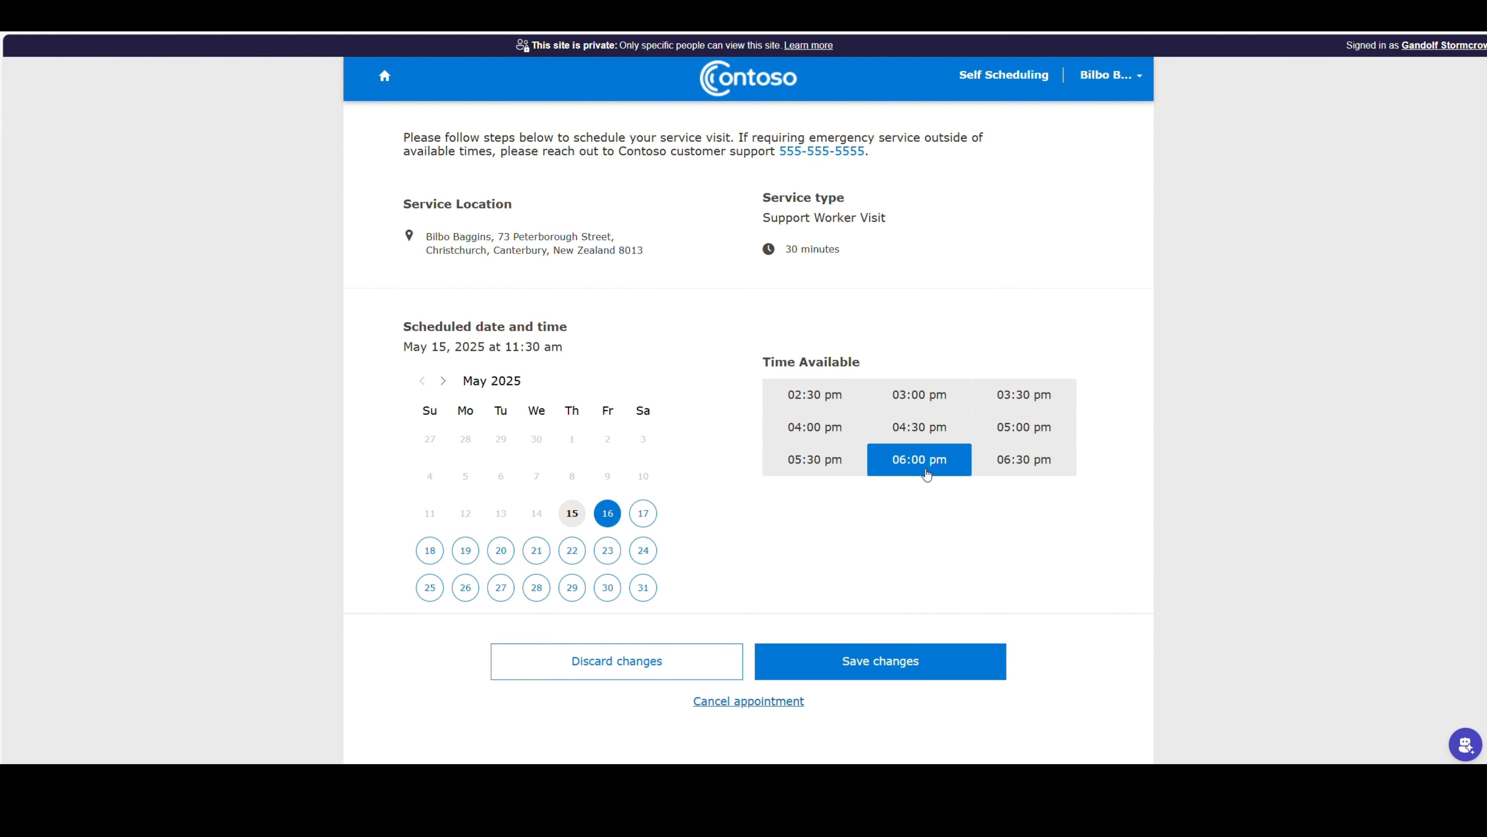
{"action": "left_click", "coordinate": [373, 80]}
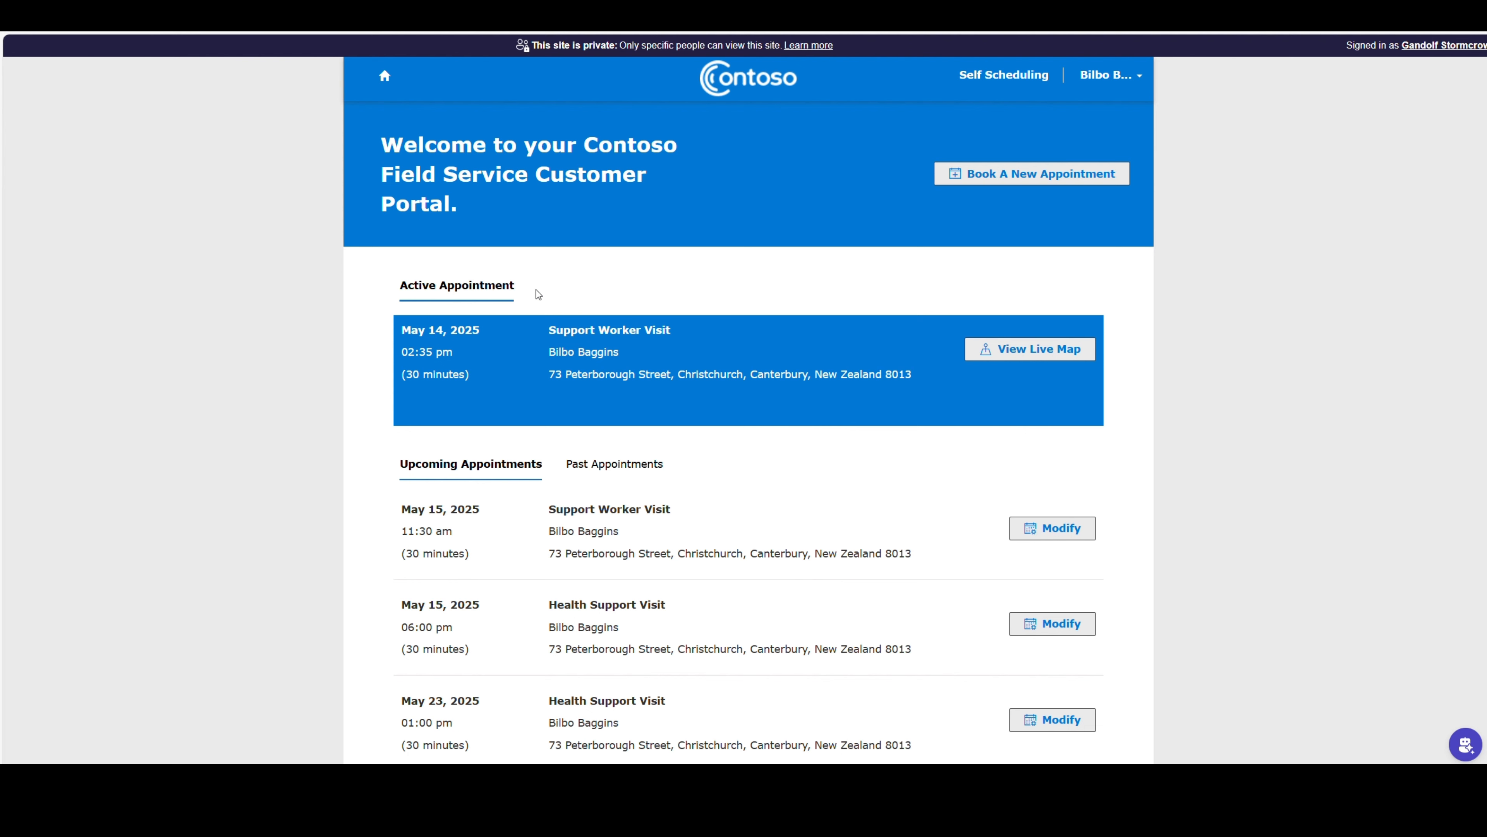
View the live map page of the active appointment, then open the self-service bot chat from the portal home
{"action": "left_click", "coordinate": [1002, 359]}
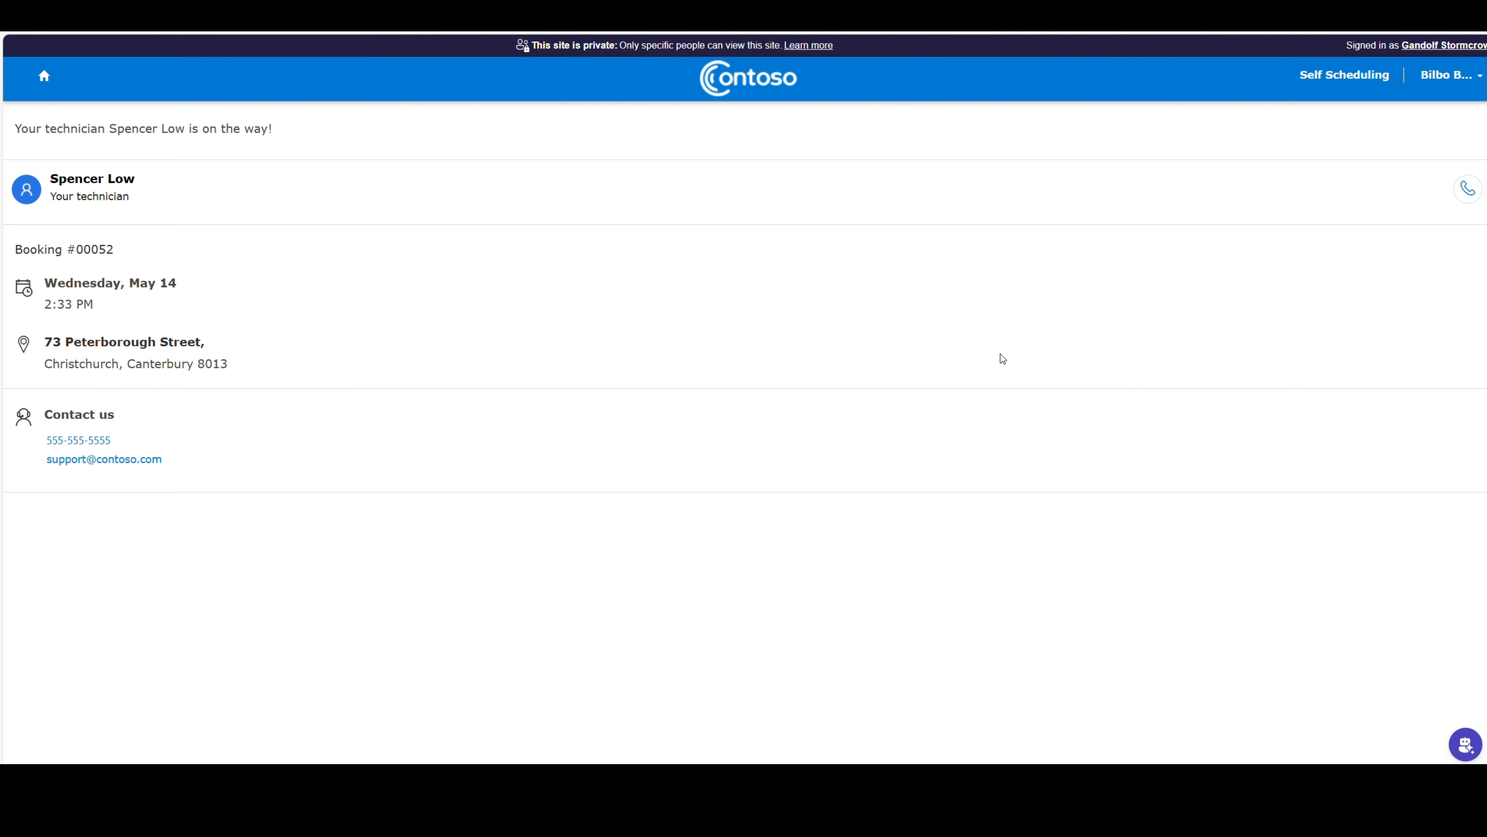
{"action": "left_click", "coordinate": [69, 90]}
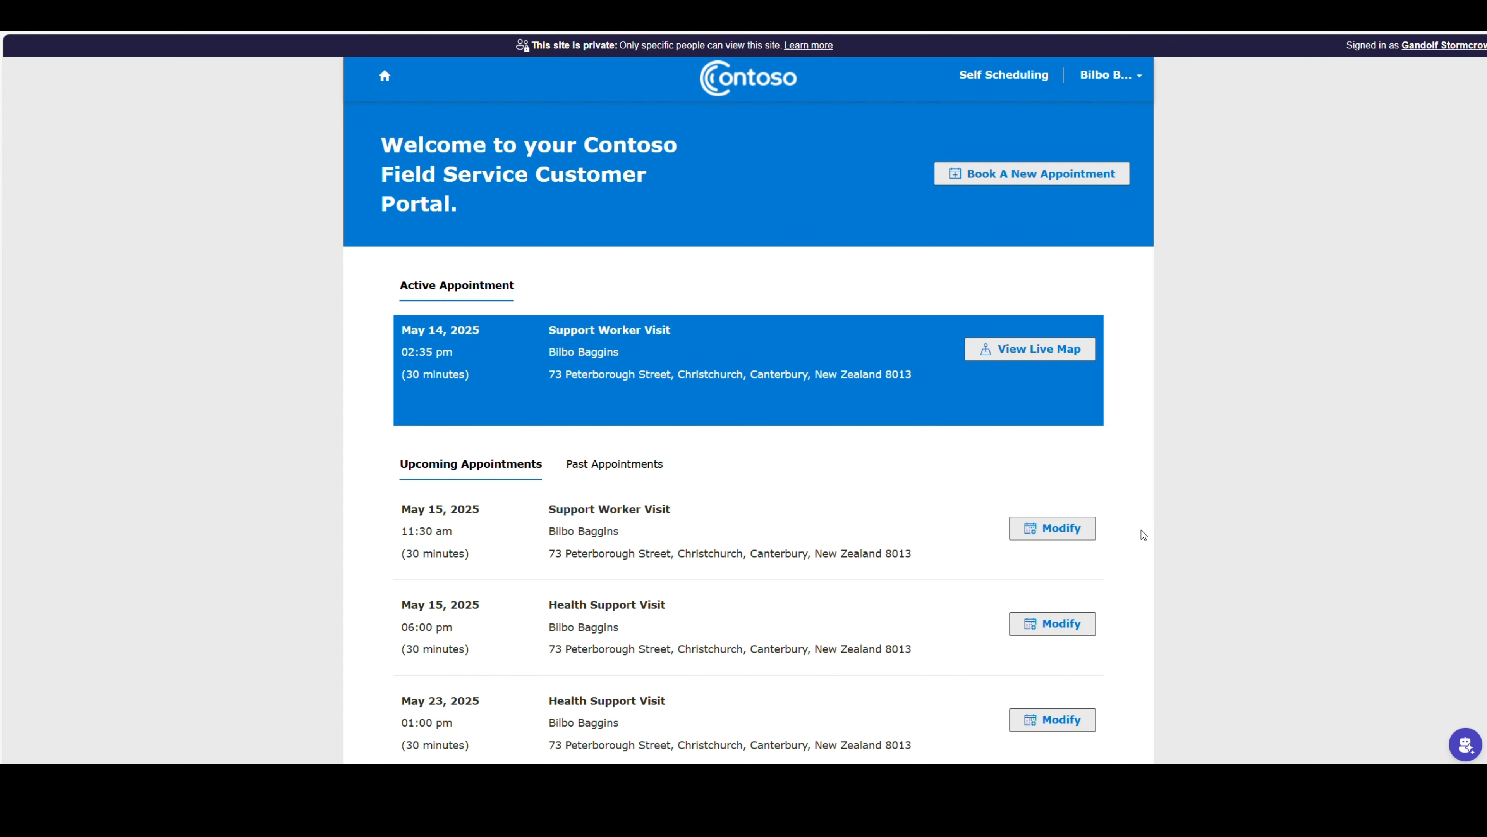
{"action": "left_click", "coordinate": [1459, 747]}
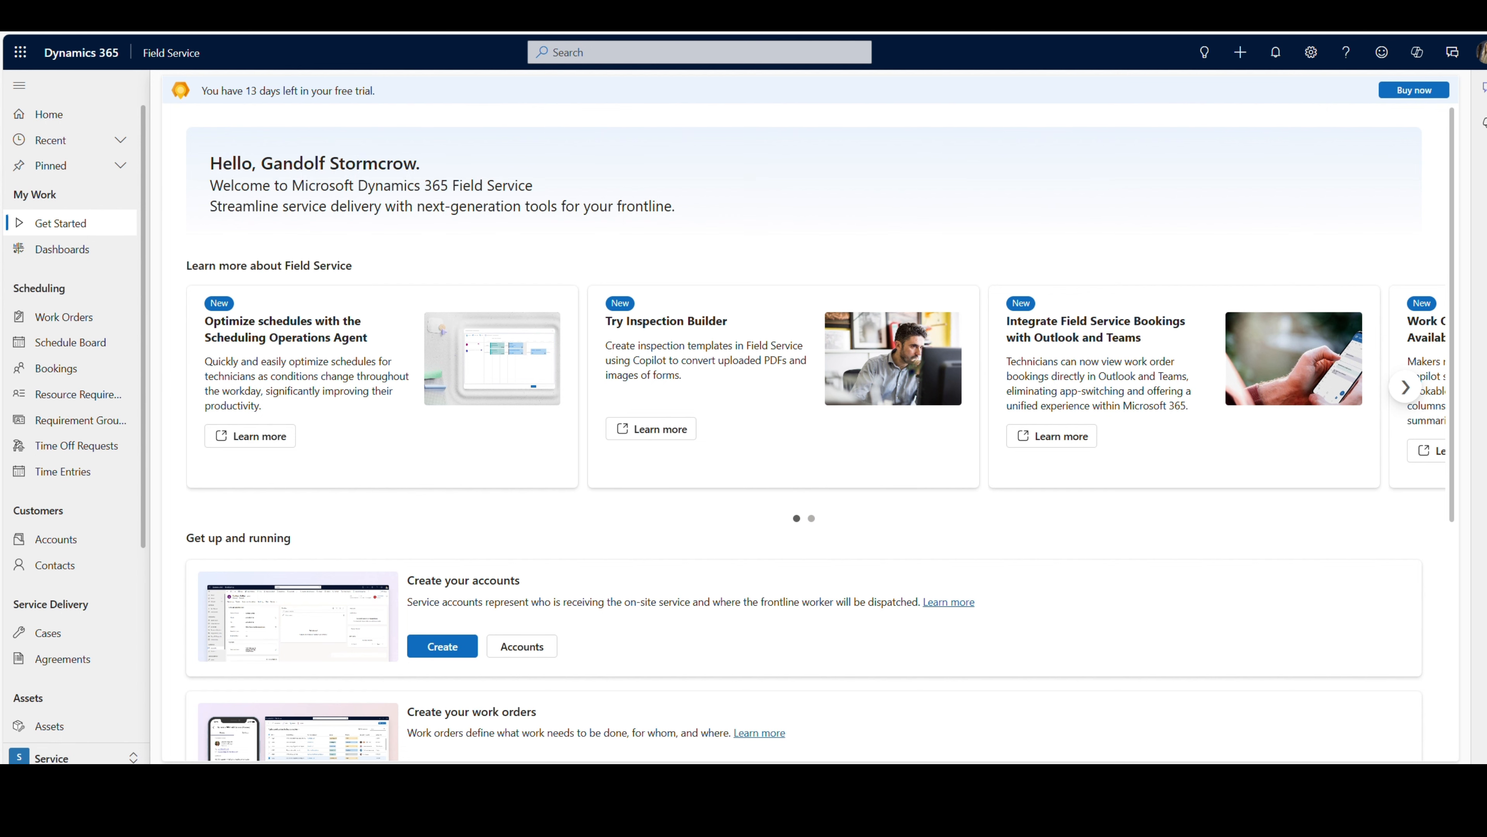
Switch to the Settings area of Dynamics 365 Field Service and open the Contoso Cable Customer Portal settings record
{"action": "left_click", "coordinate": [70, 757]}
{"action": "left_click", "coordinate": [60, 710]}
{"action": "scroll", "coordinate": [82, 505], "scroll_direction": "down", "scroll_amount": 6}
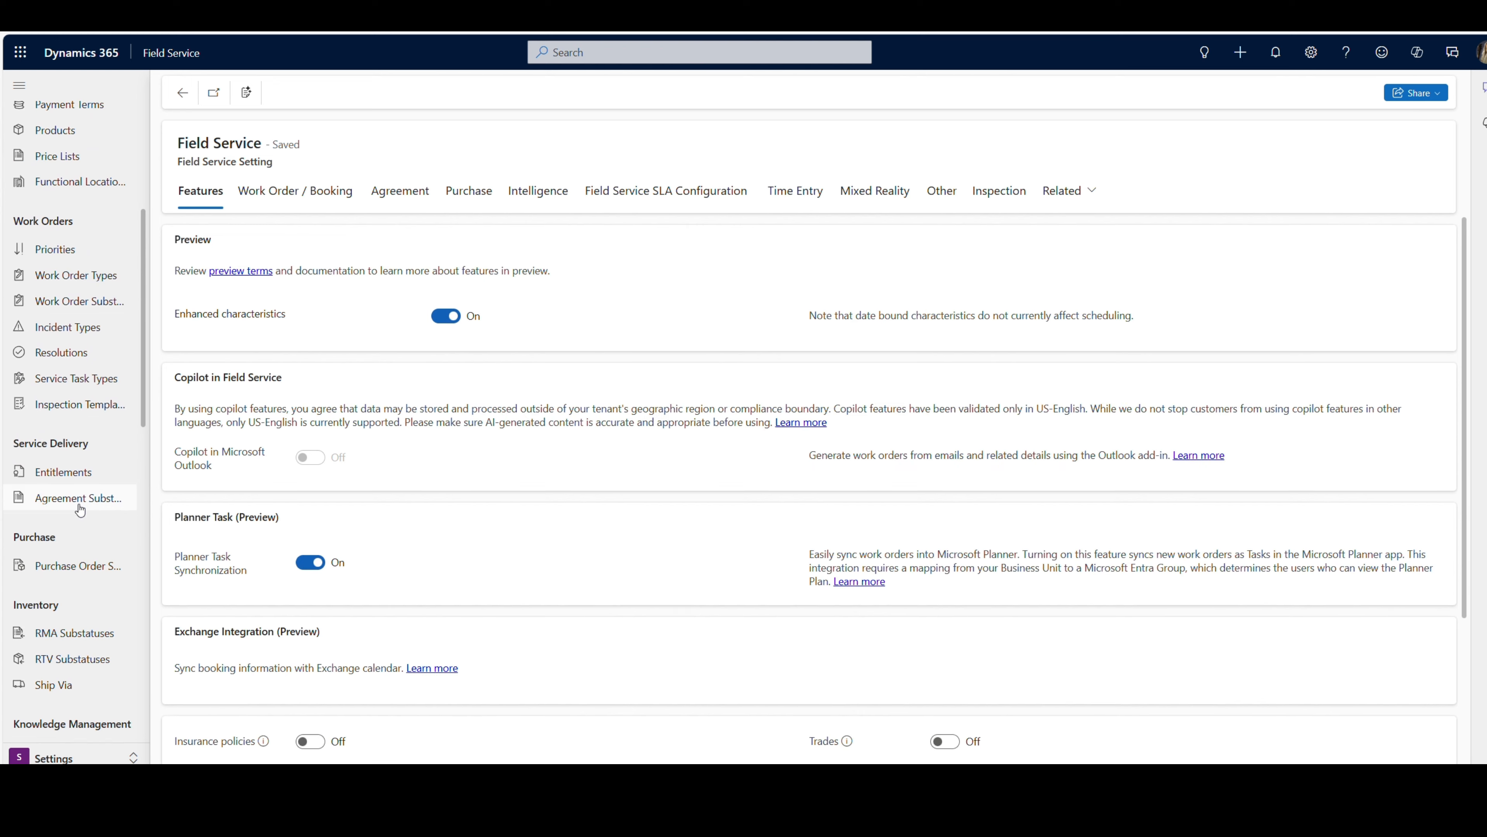
{"action": "scroll", "coordinate": [76, 534], "scroll_direction": "down", "scroll_amount": 5}
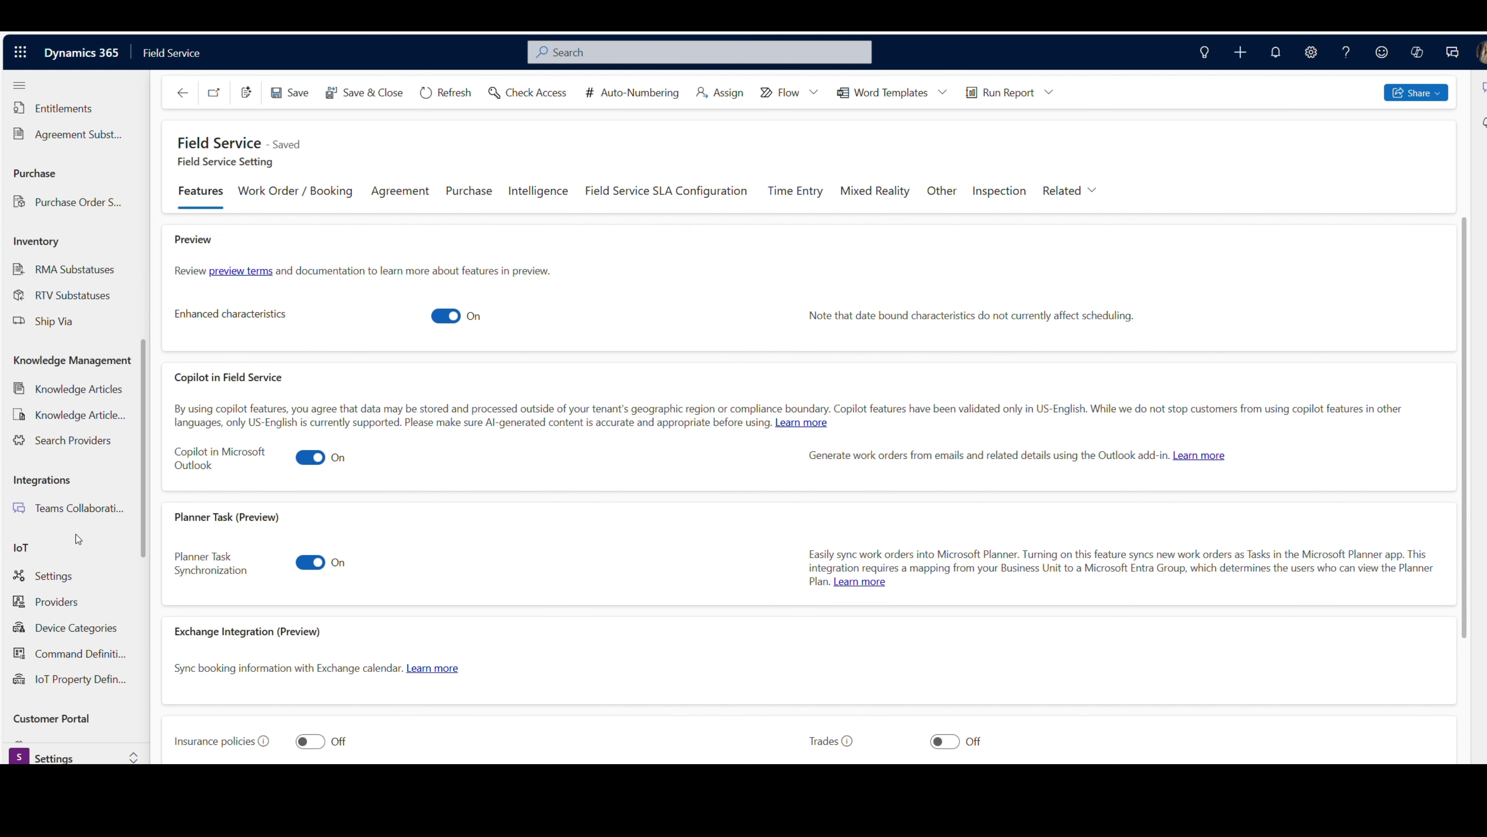
{"action": "scroll", "coordinate": [75, 534], "scroll_direction": "down", "scroll_amount": 4}
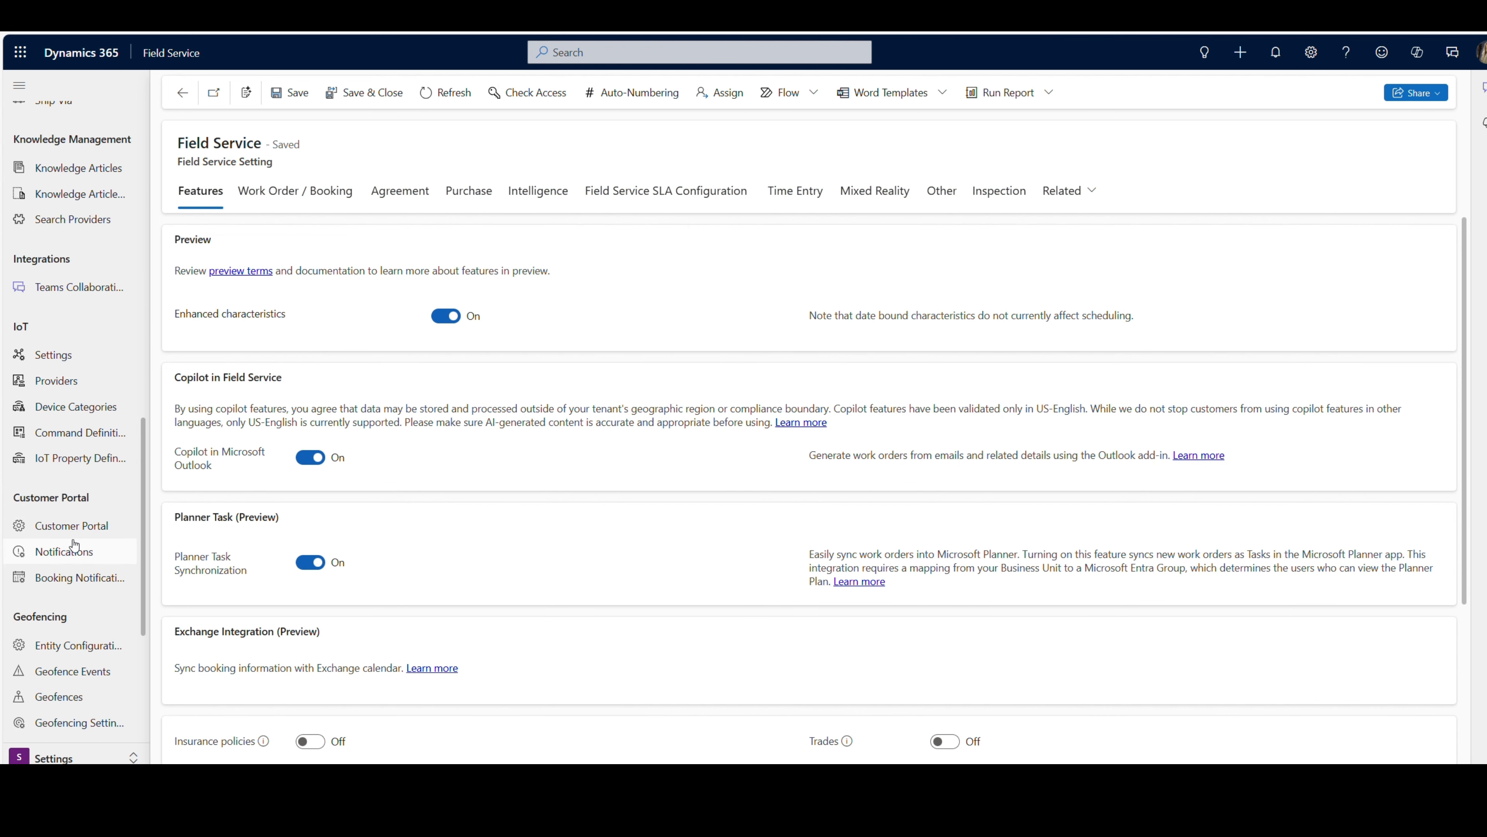
{"action": "left_click", "coordinate": [78, 535]}
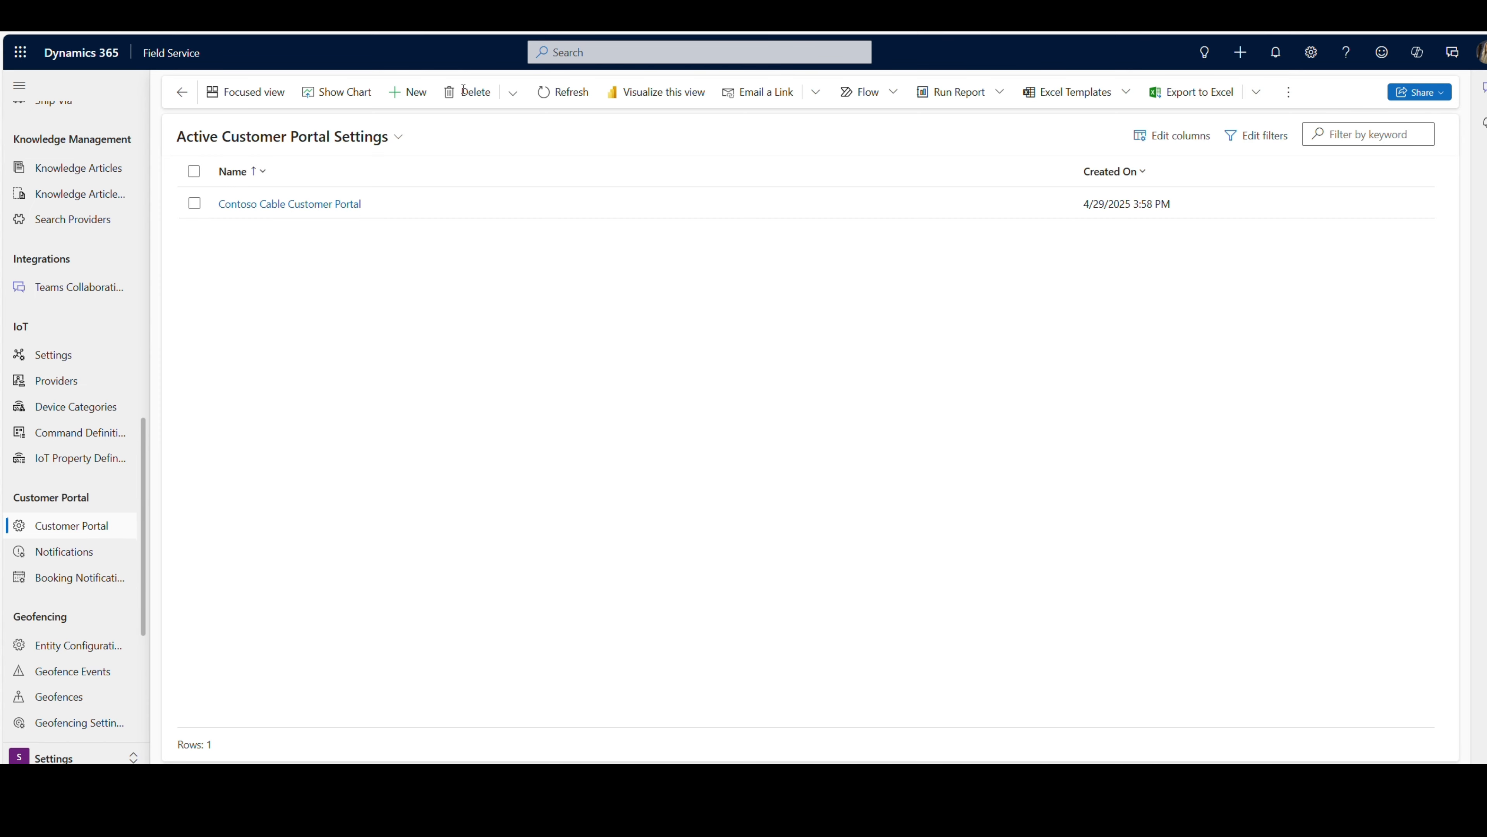
{"action": "left_click", "coordinate": [246, 206]}
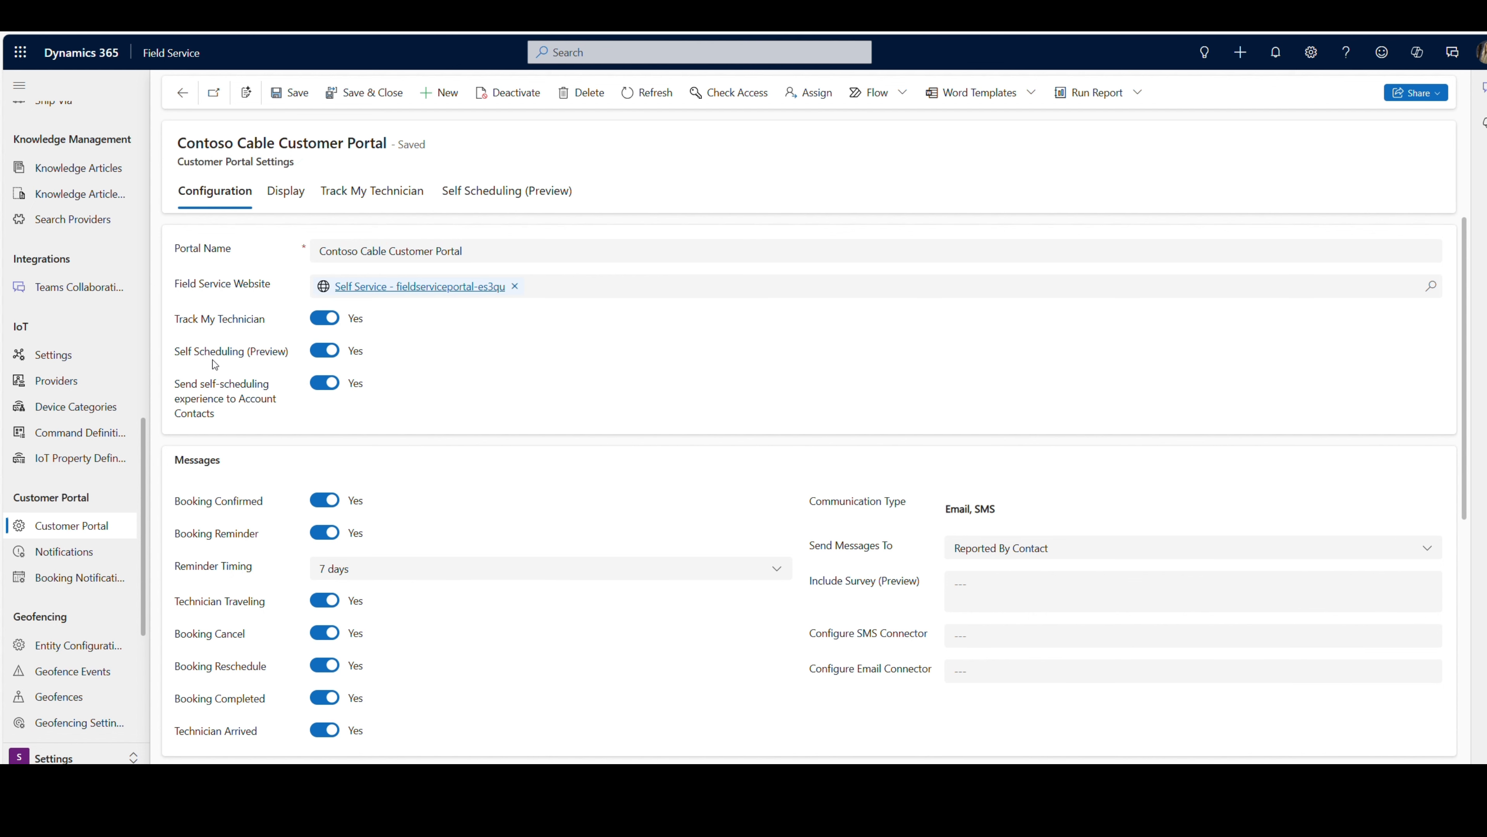
Check the Send Messages To recipient options and set the booking Reminder Timing to 1 day
{"action": "scroll", "coordinate": [303, 365], "scroll_direction": "down", "scroll_amount": 1}
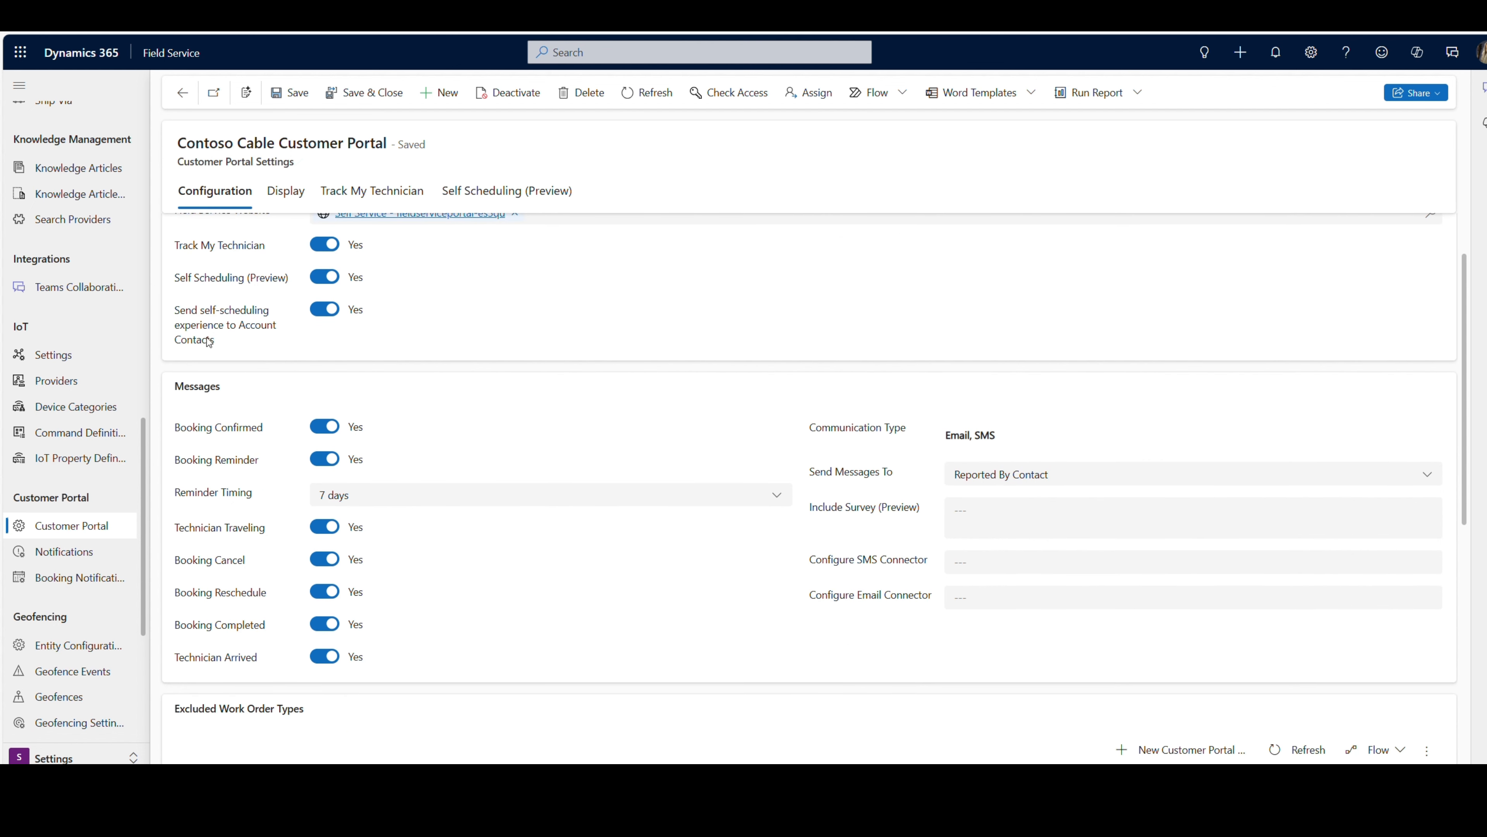
{"action": "scroll", "coordinate": [228, 378], "scroll_direction": "down", "scroll_amount": 1}
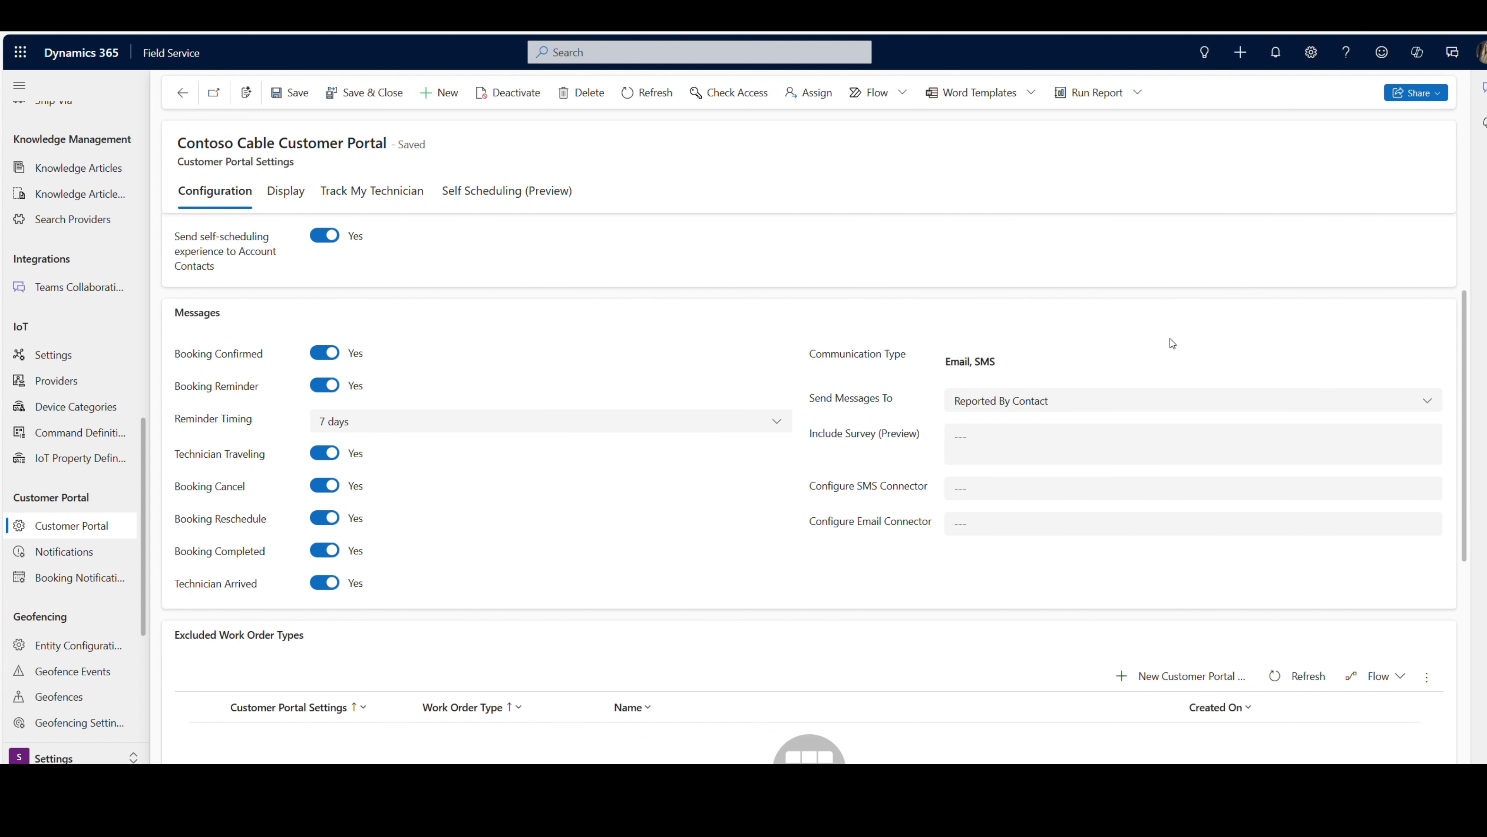
{"action": "left_click", "coordinate": [1011, 404]}
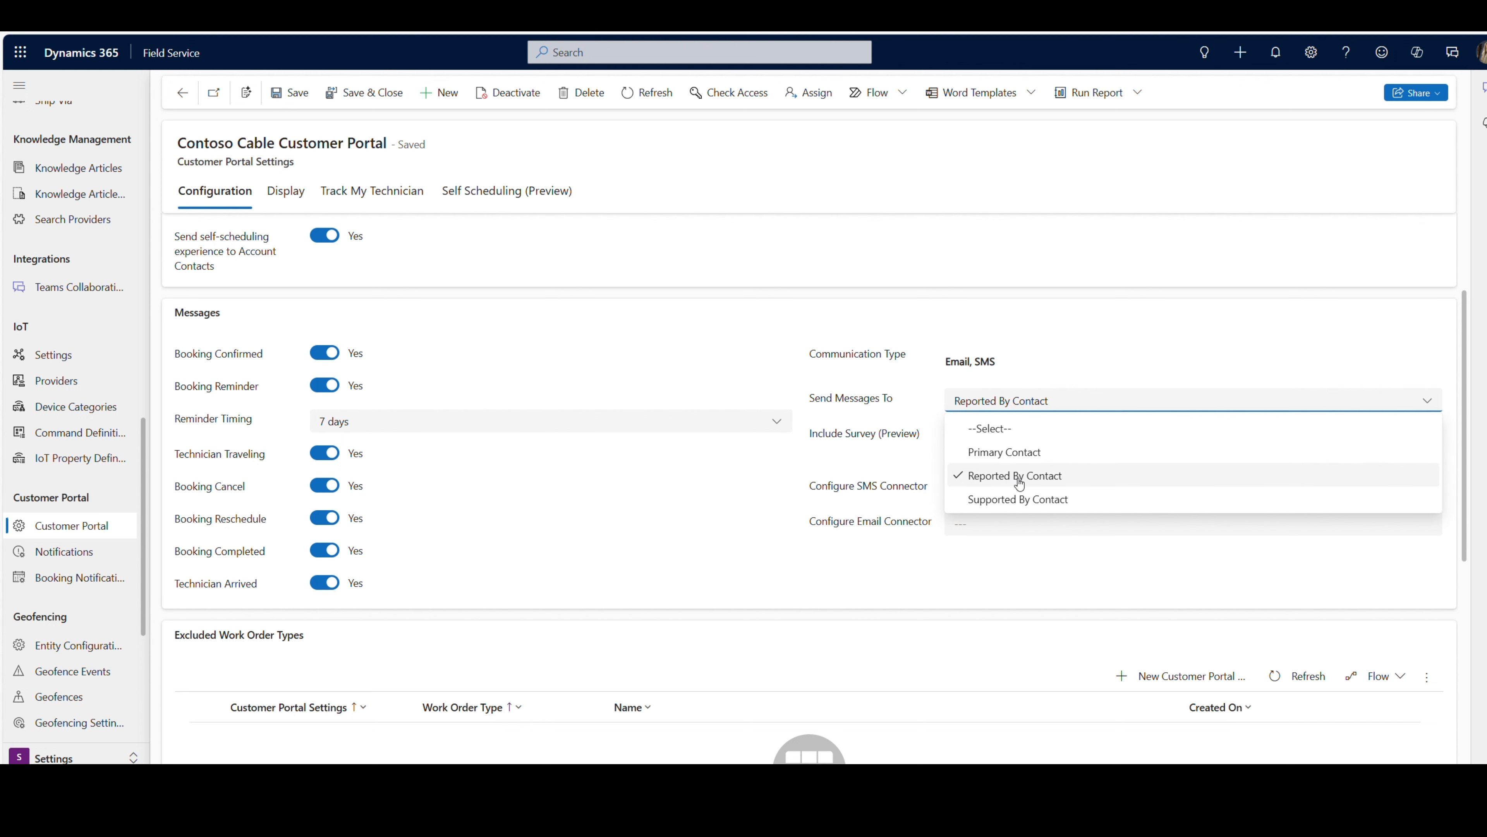
{"action": "left_click", "coordinate": [817, 341]}
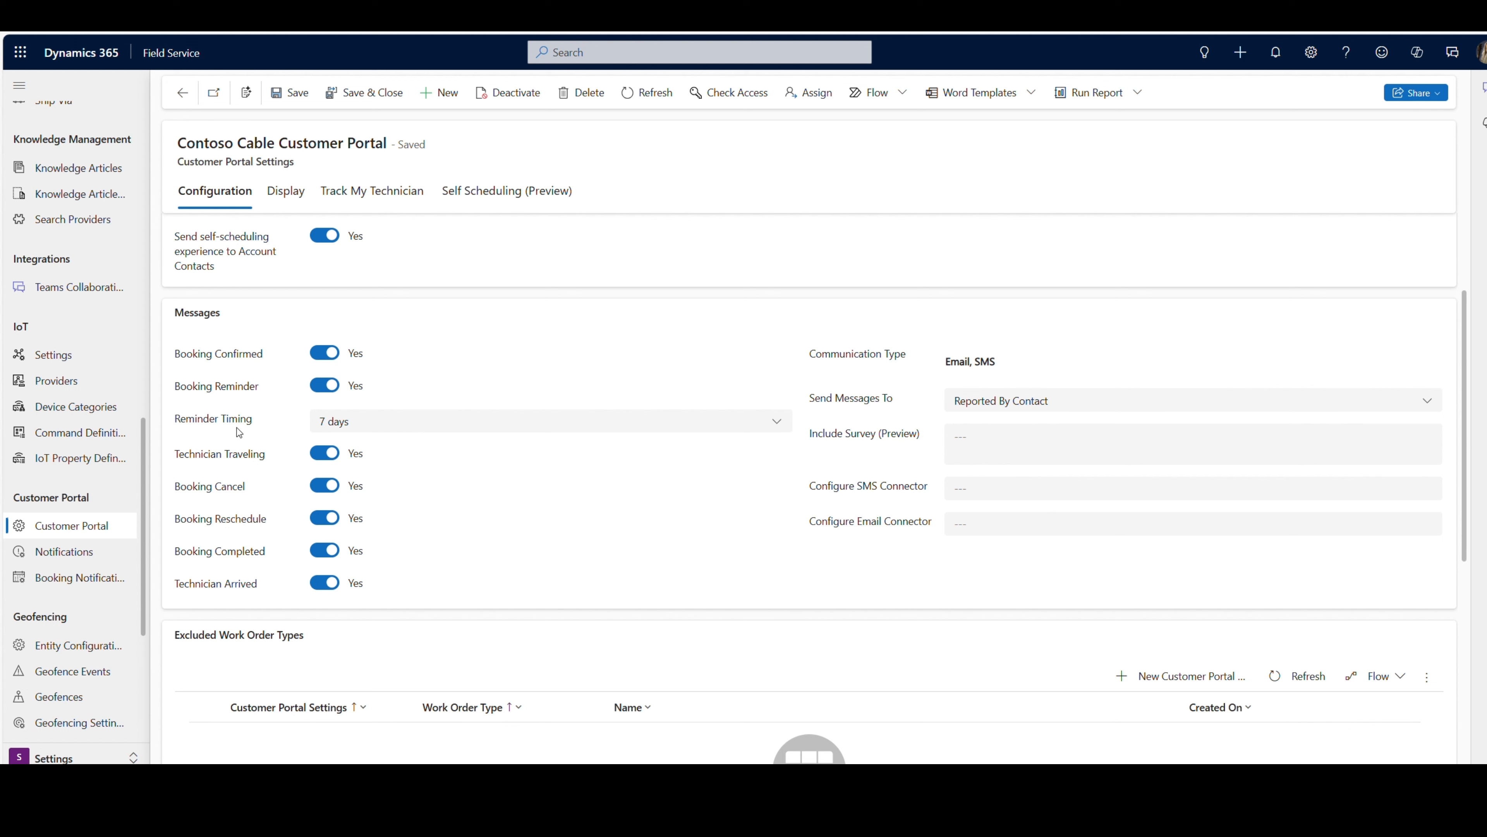
{"action": "left_click", "coordinate": [391, 426]}
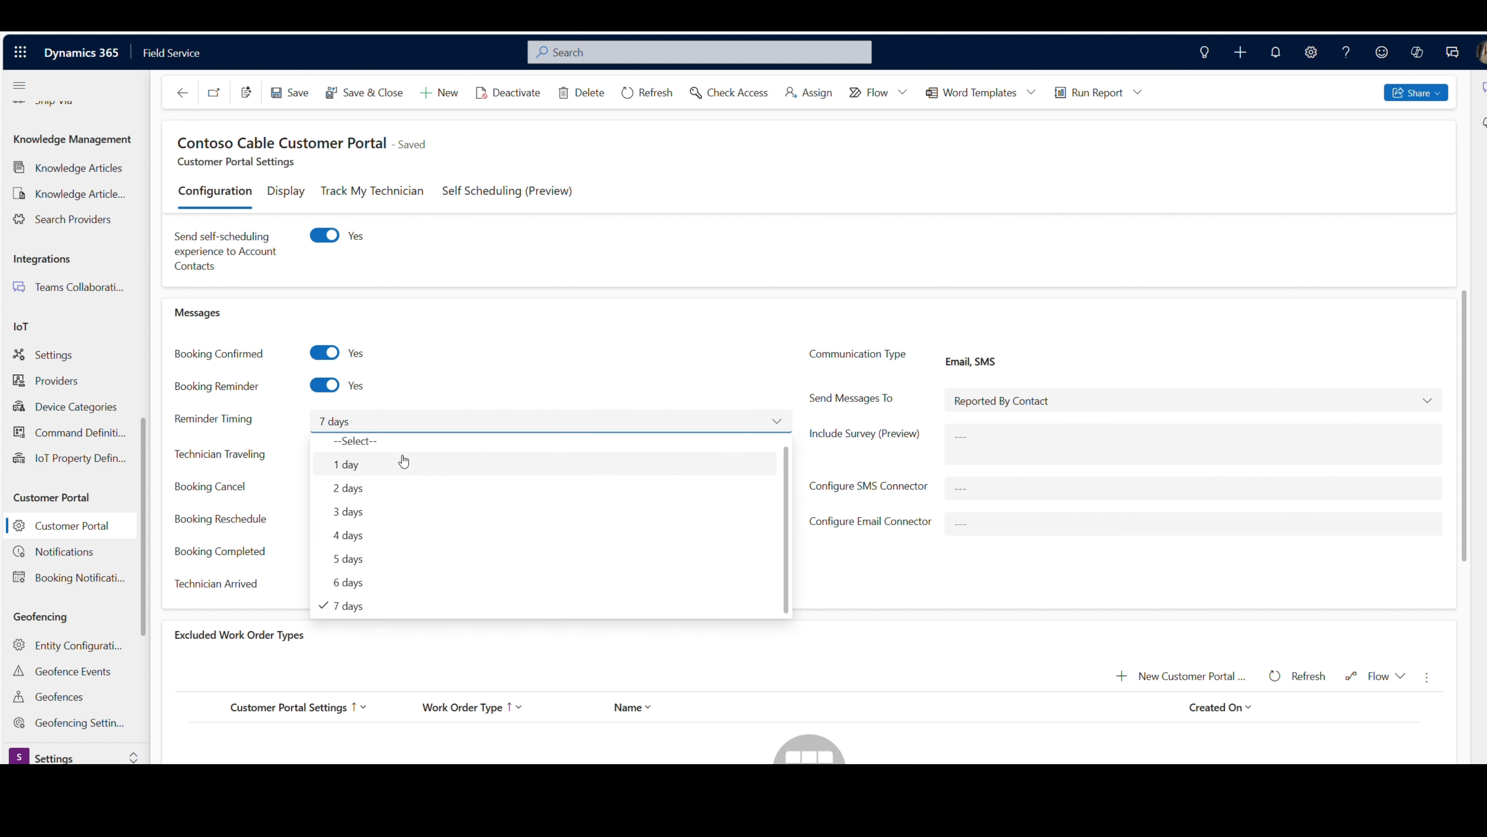
{"action": "left_click", "coordinate": [403, 462]}
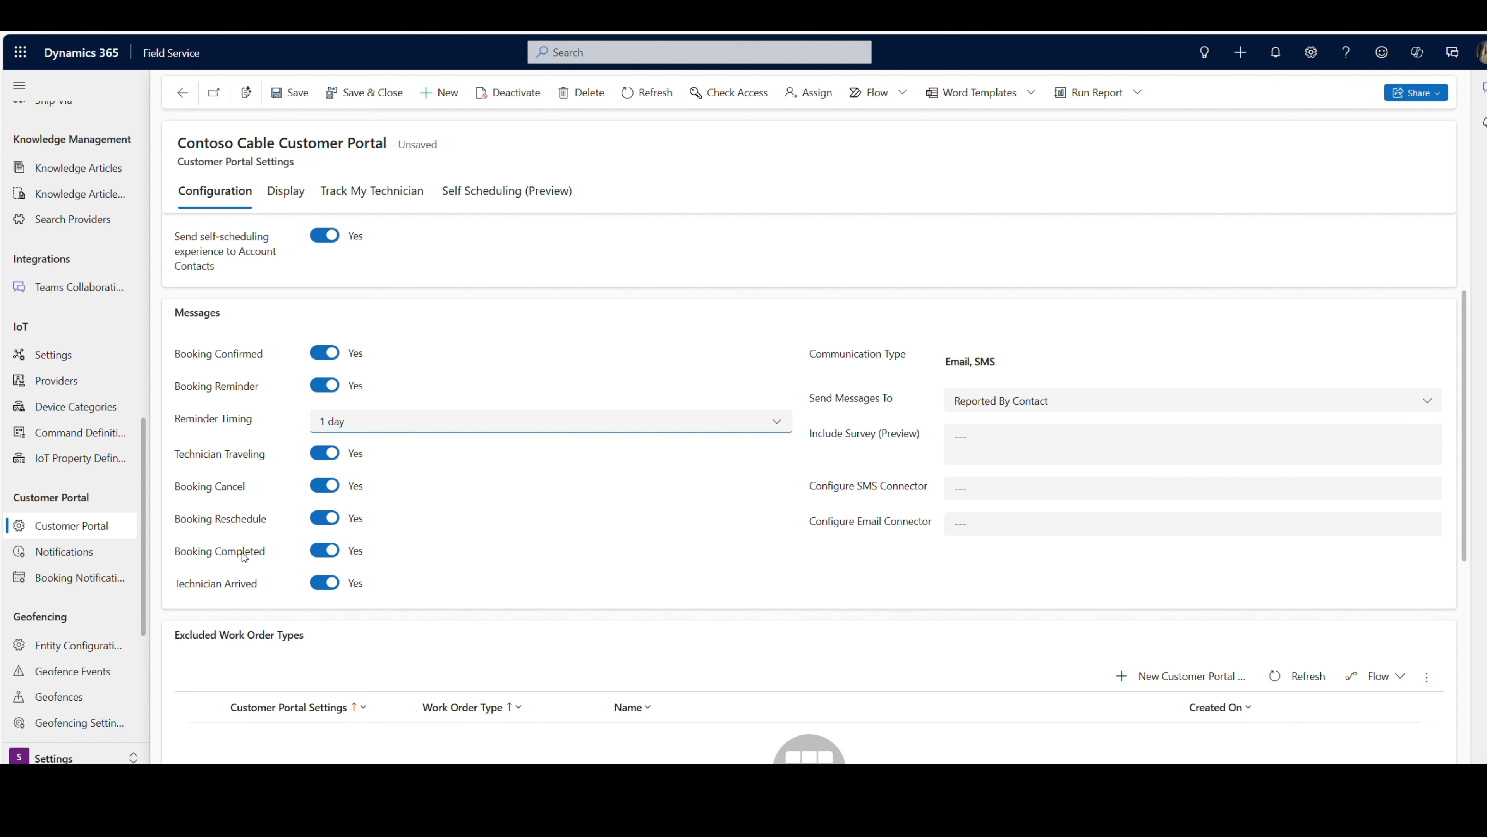
Examine the Excluded Work Order Types section, then open the service type choices for a new appointment in the Contoso customer portal
{"action": "scroll", "coordinate": [244, 556], "scroll_direction": "down", "scroll_amount": 1}
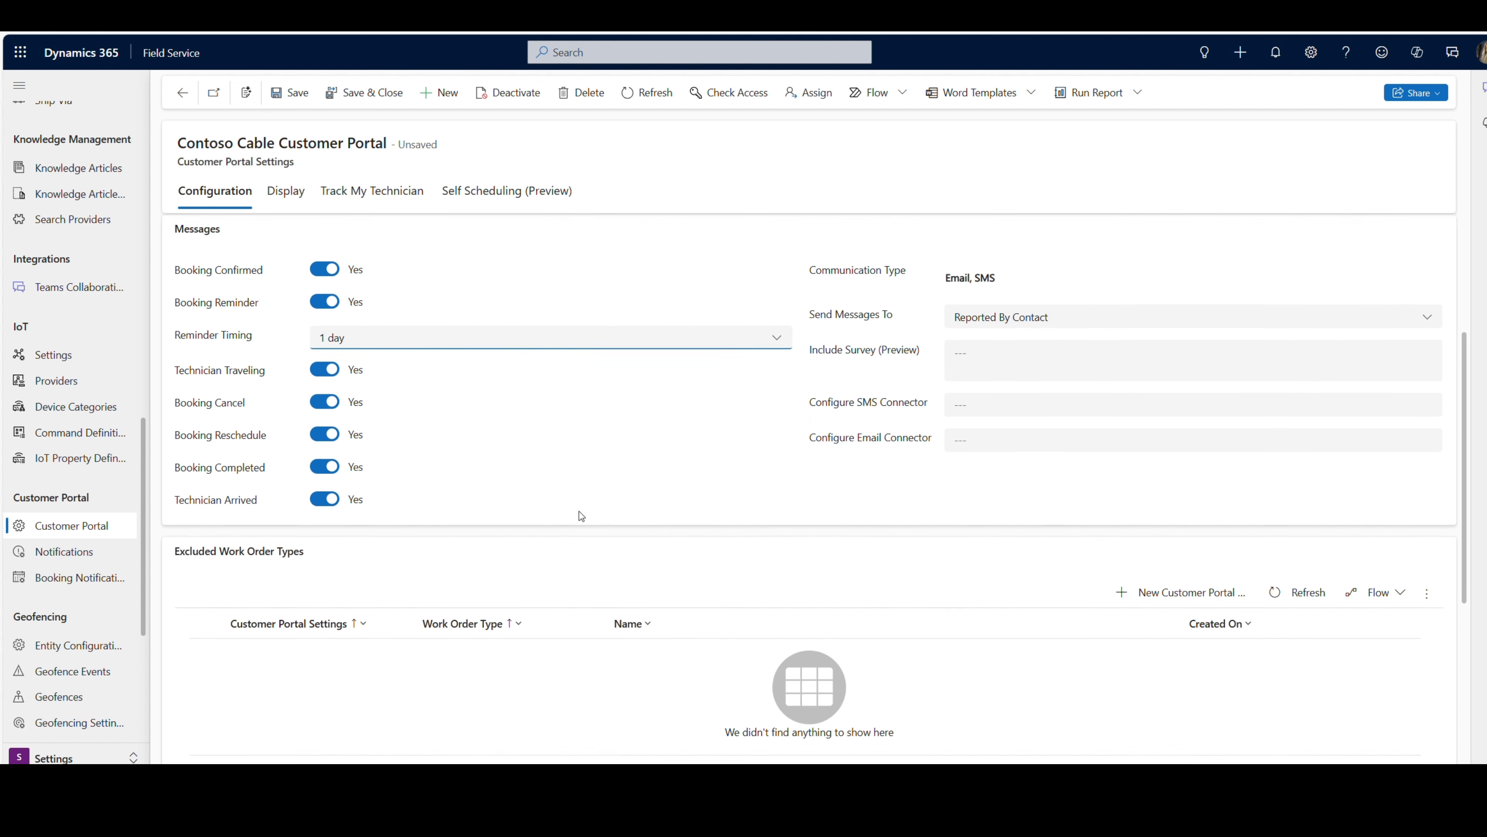
{"action": "scroll", "coordinate": [1005, 558], "scroll_direction": "down", "scroll_amount": 3}
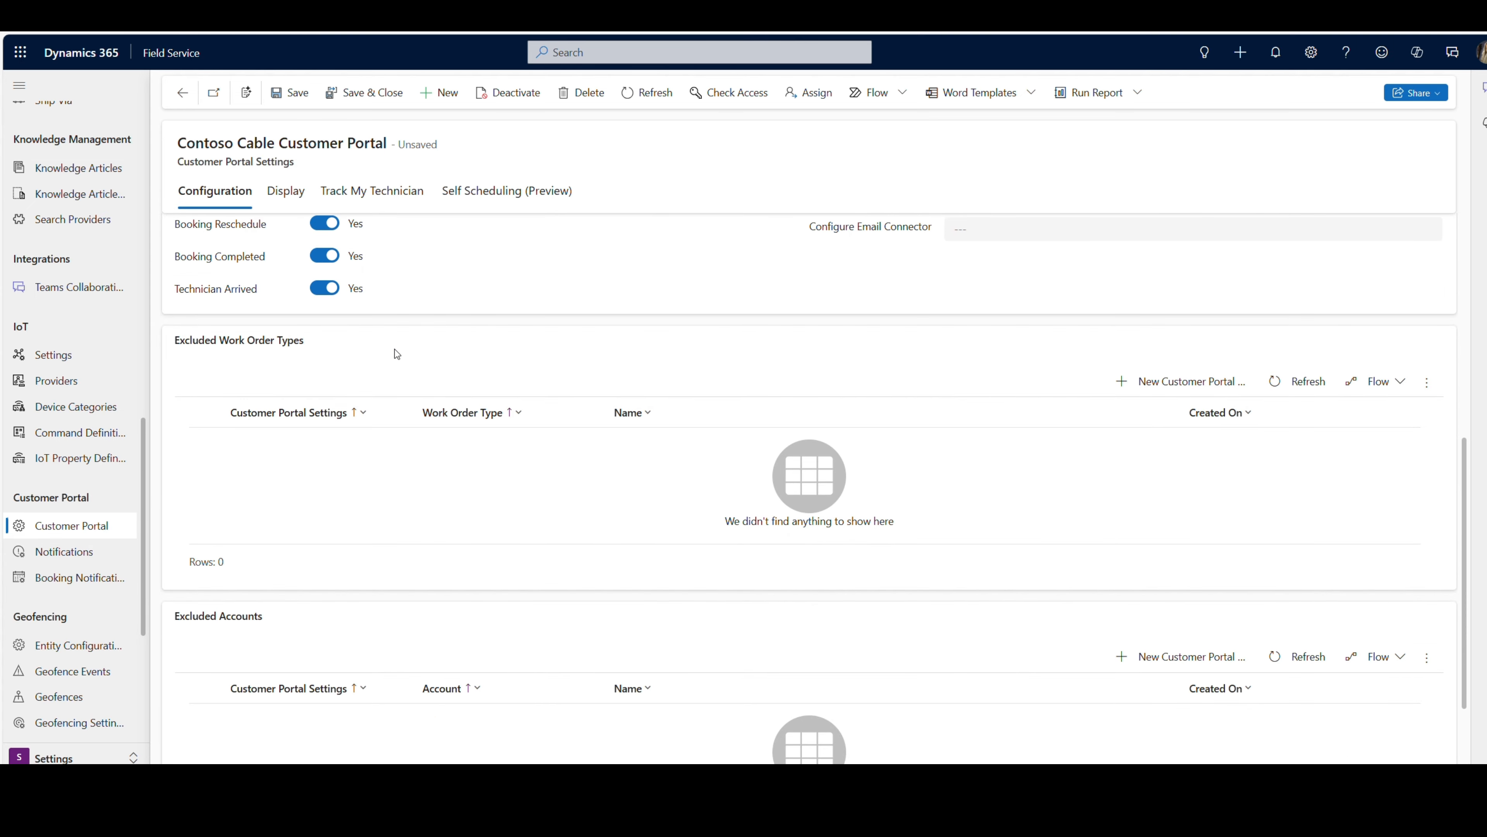
{"action": "left_click_drag", "start_coordinate": [396, 354], "coordinate": [197, 345]}
{"action": "scroll", "coordinate": [439, 408], "scroll_direction": "up", "scroll_amount": 6}
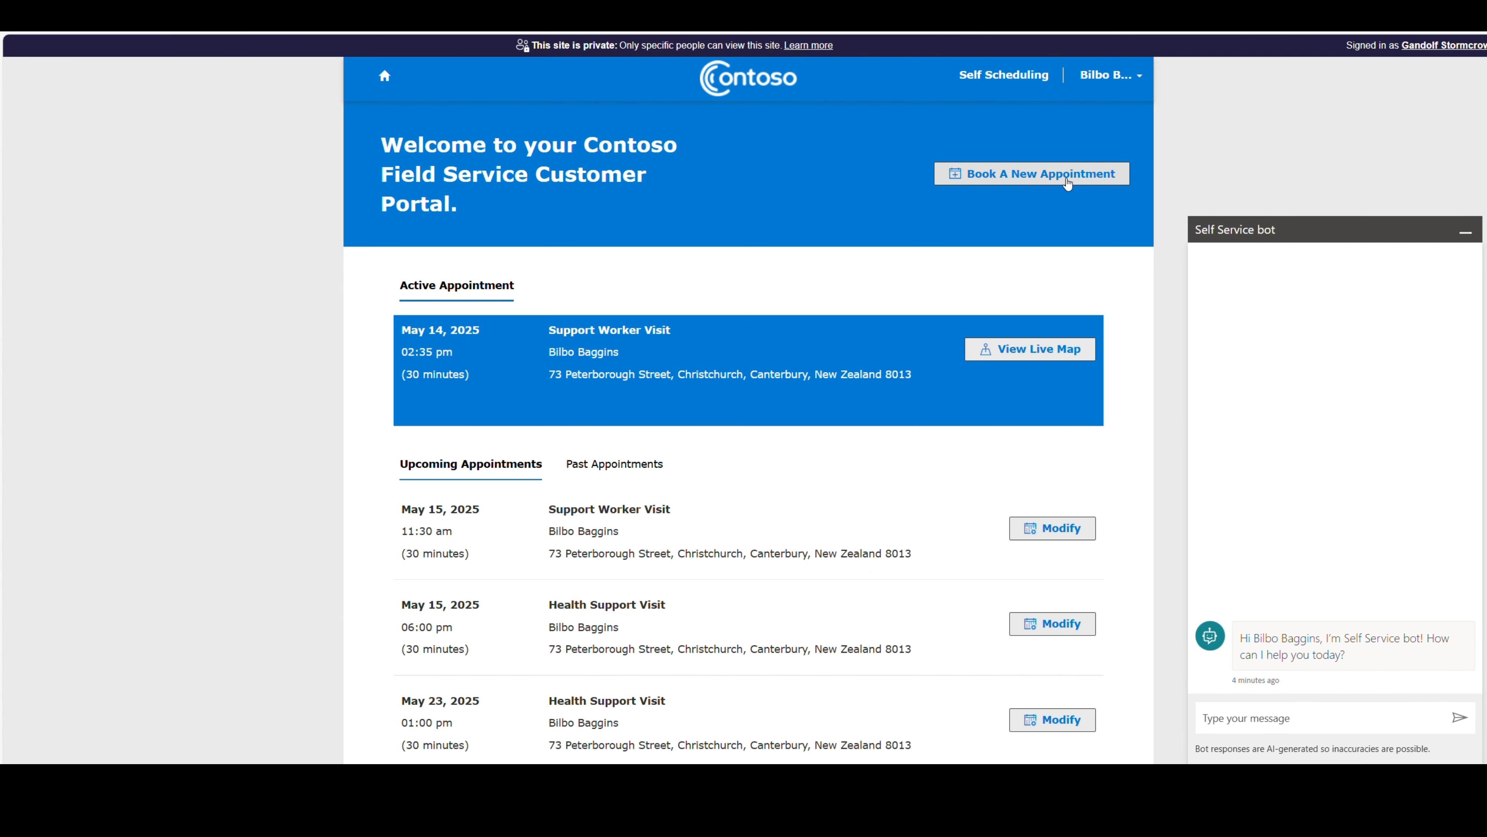
{"action": "left_click", "coordinate": [1067, 184]}
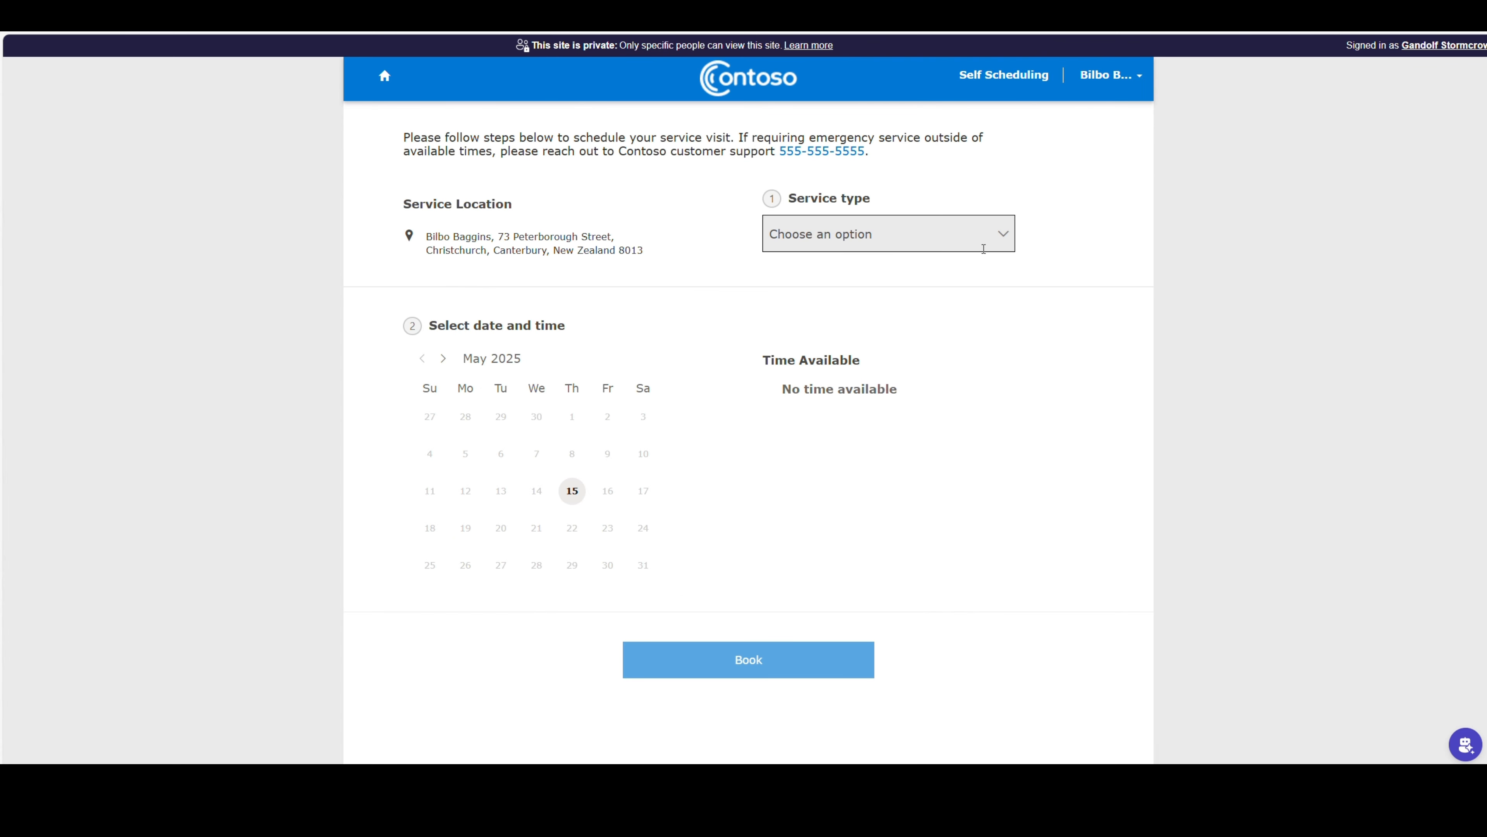
{"action": "left_click", "coordinate": [973, 226]}
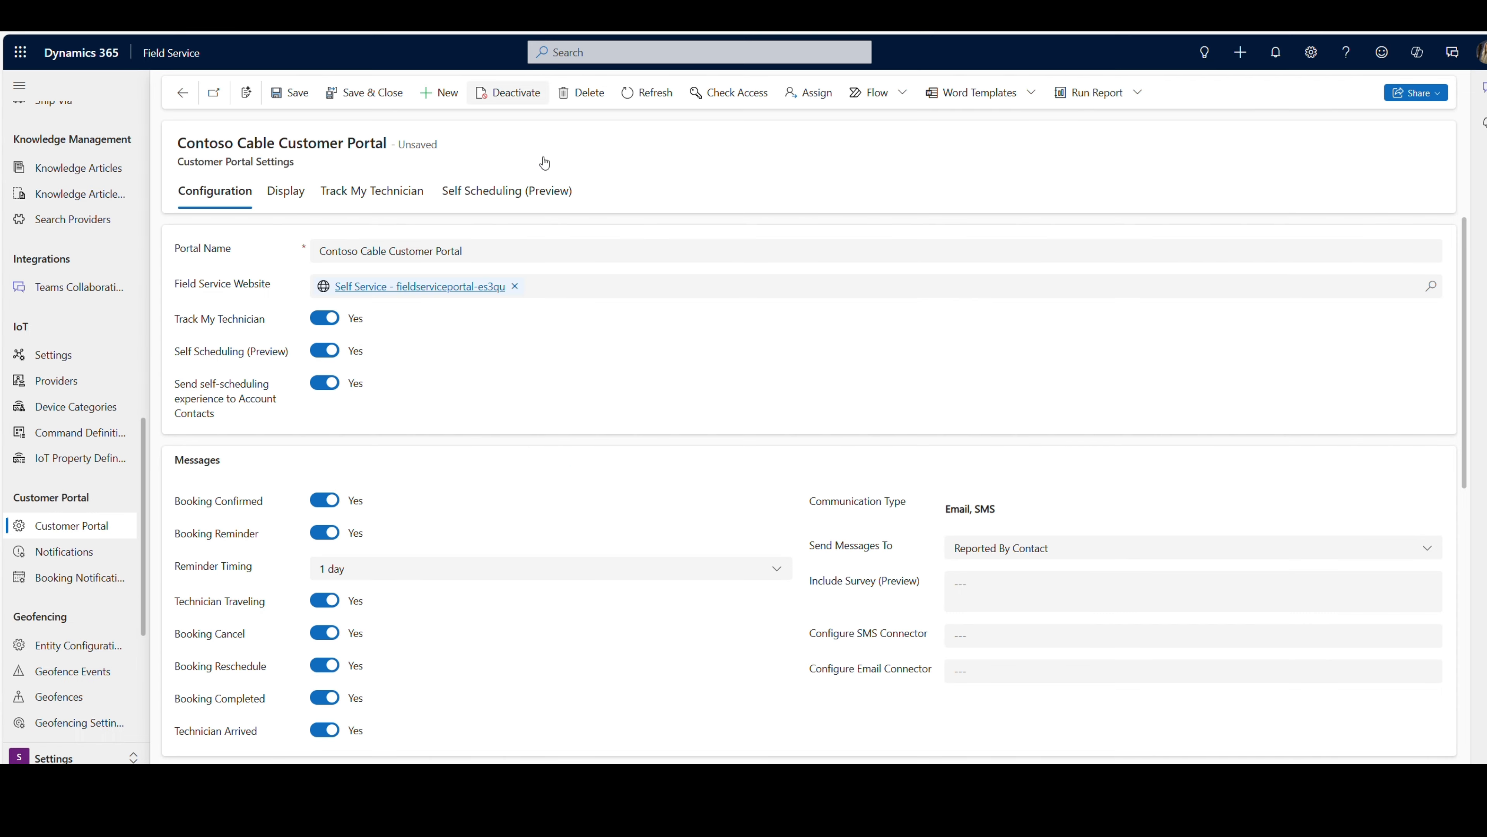
Return to the Field Service customer portal settings and review the Excluded Accounts section
{"action": "scroll", "coordinate": [604, 504], "scroll_direction": "down", "scroll_amount": 9}
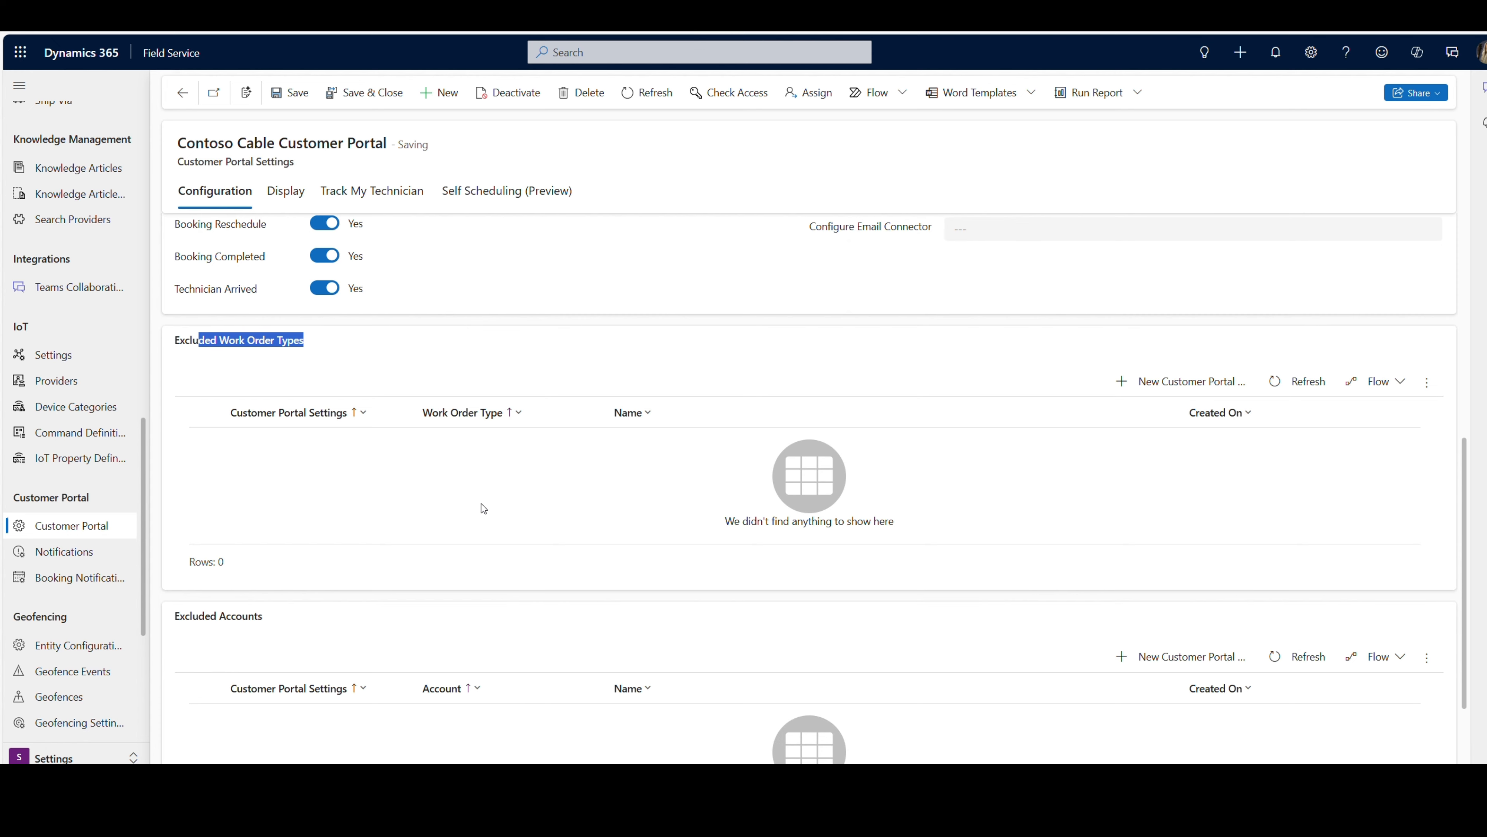
{"action": "scroll", "coordinate": [513, 526], "scroll_direction": "down", "scroll_amount": 2}
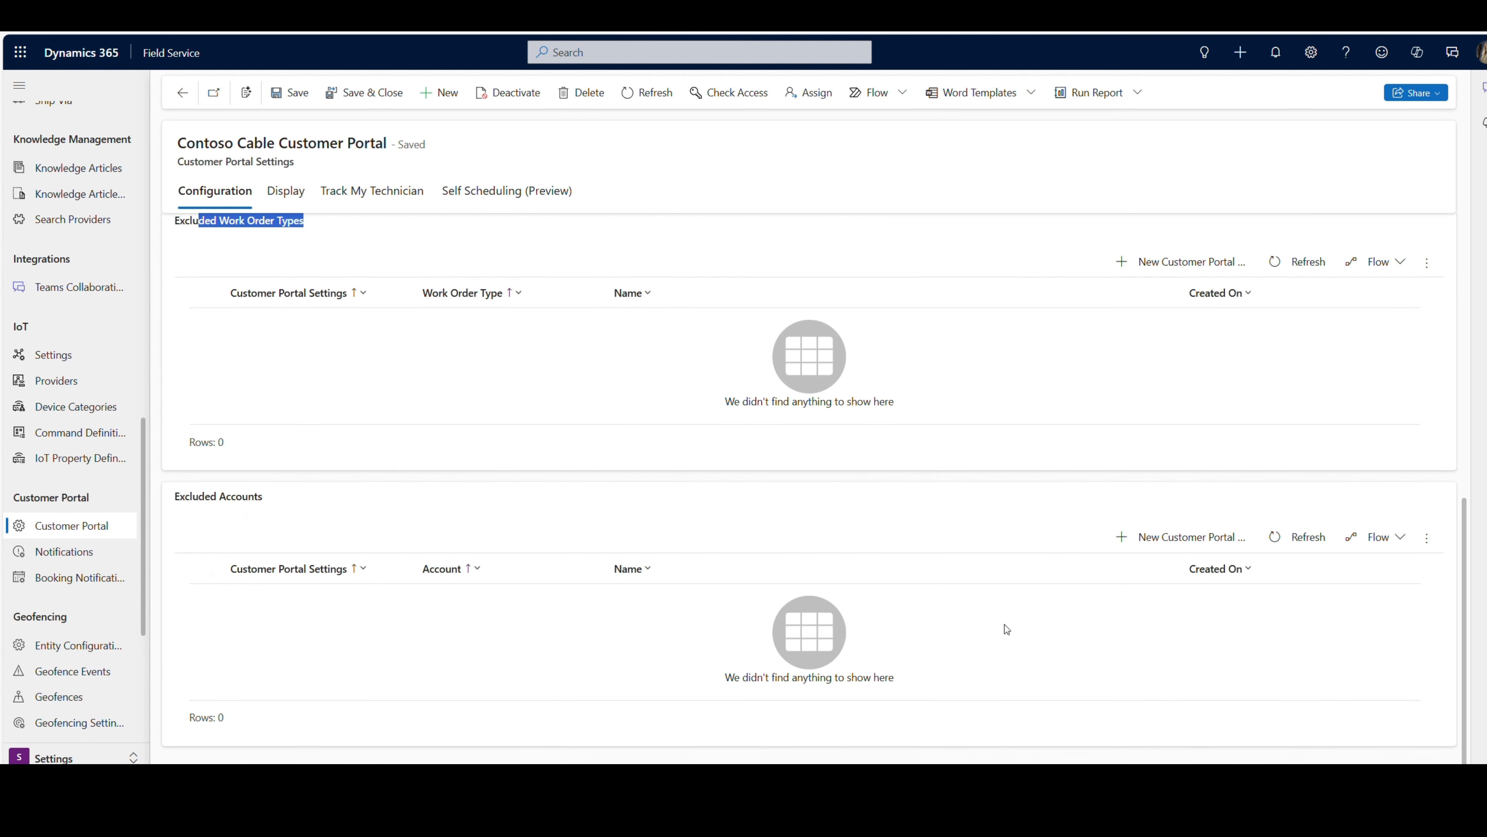
{"action": "scroll", "coordinate": [470, 387], "scroll_direction": "up", "scroll_amount": 10}
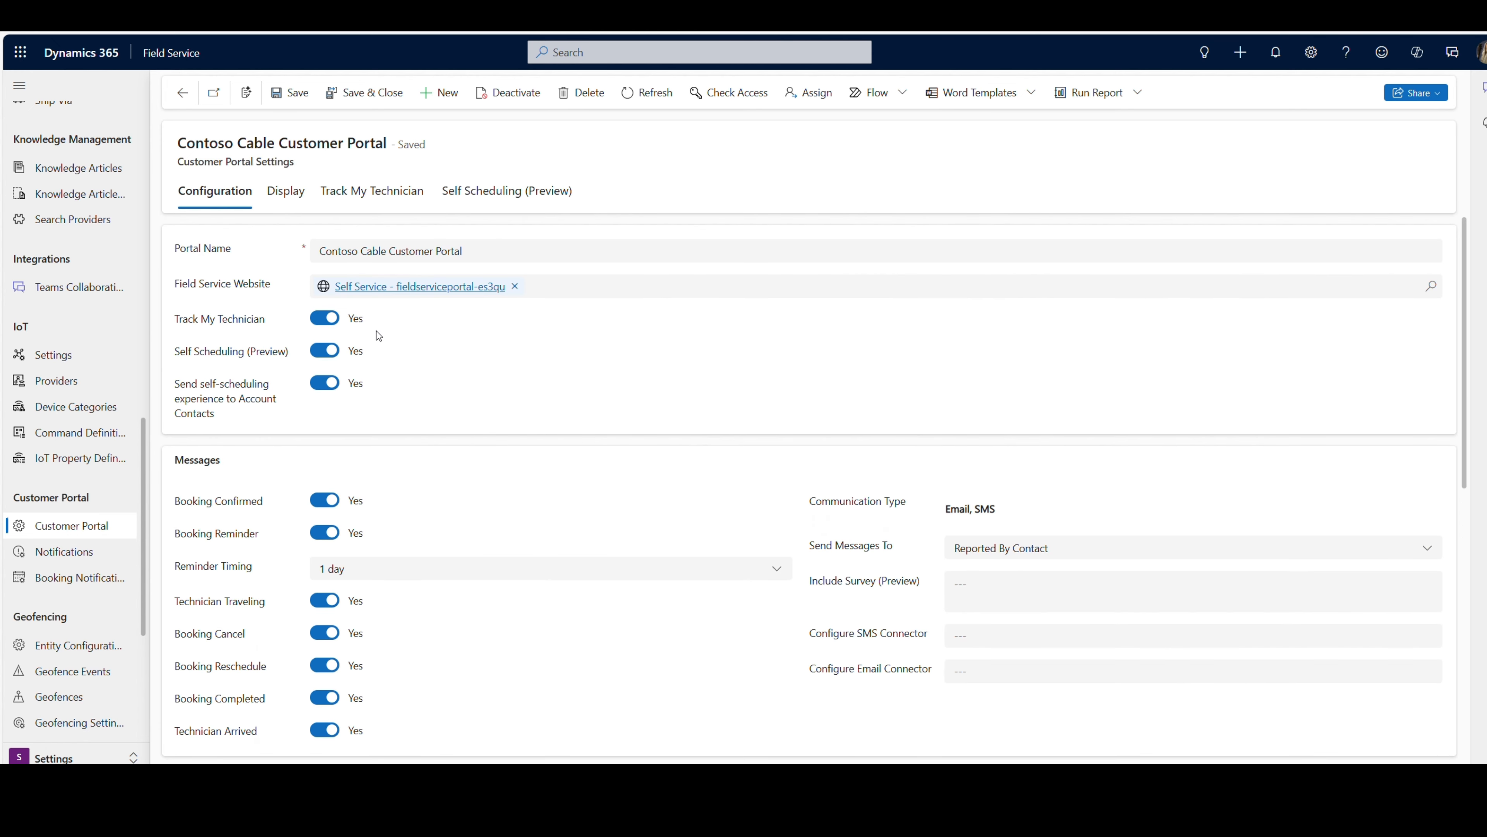
Review the portal's Display settings, including font style, colors and content snippets
{"action": "left_click", "coordinate": [293, 194]}
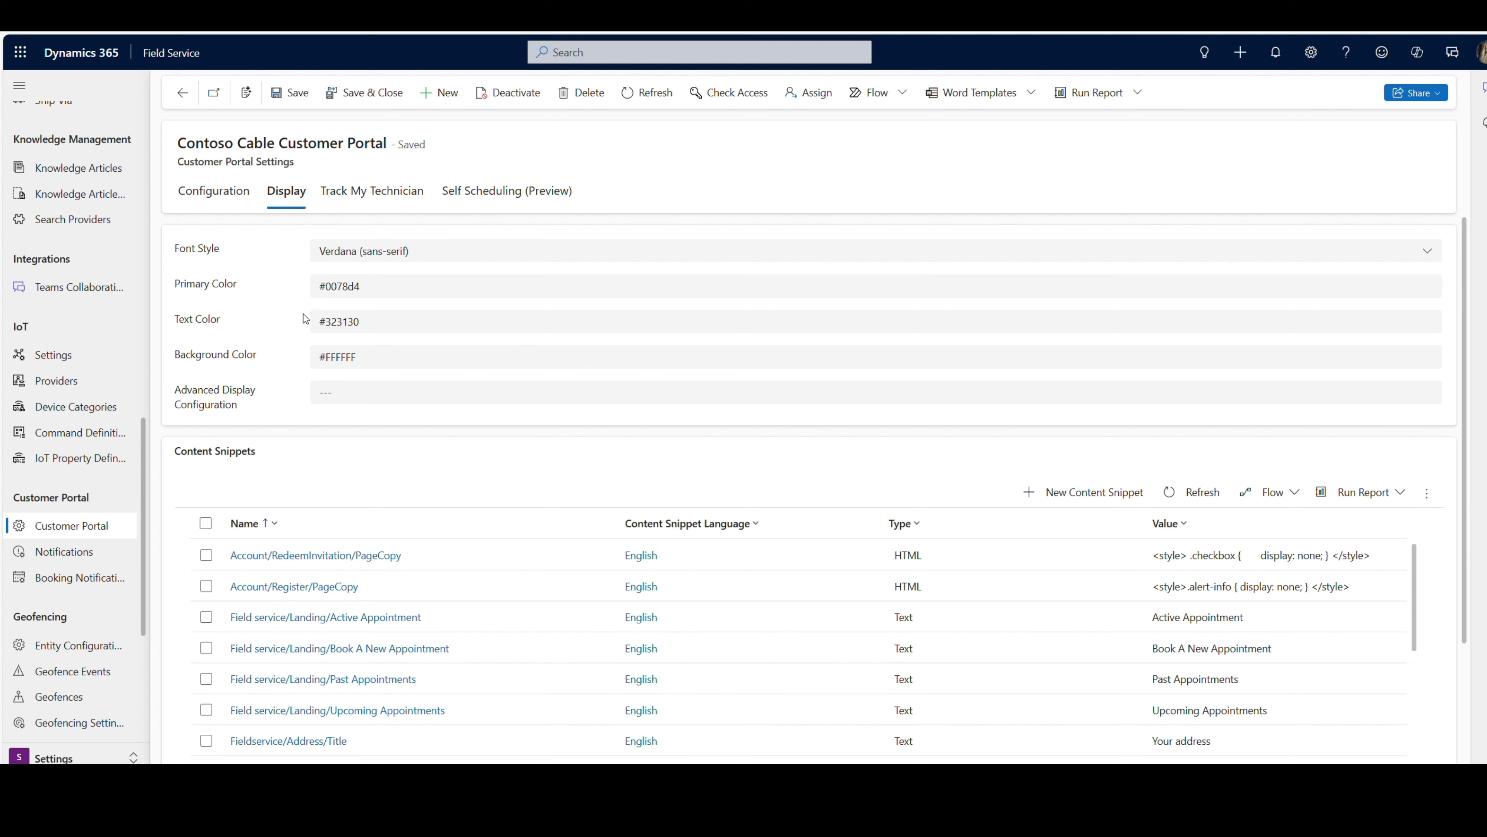
{"action": "scroll", "coordinate": [264, 386], "scroll_direction": "down", "scroll_amount": 3}
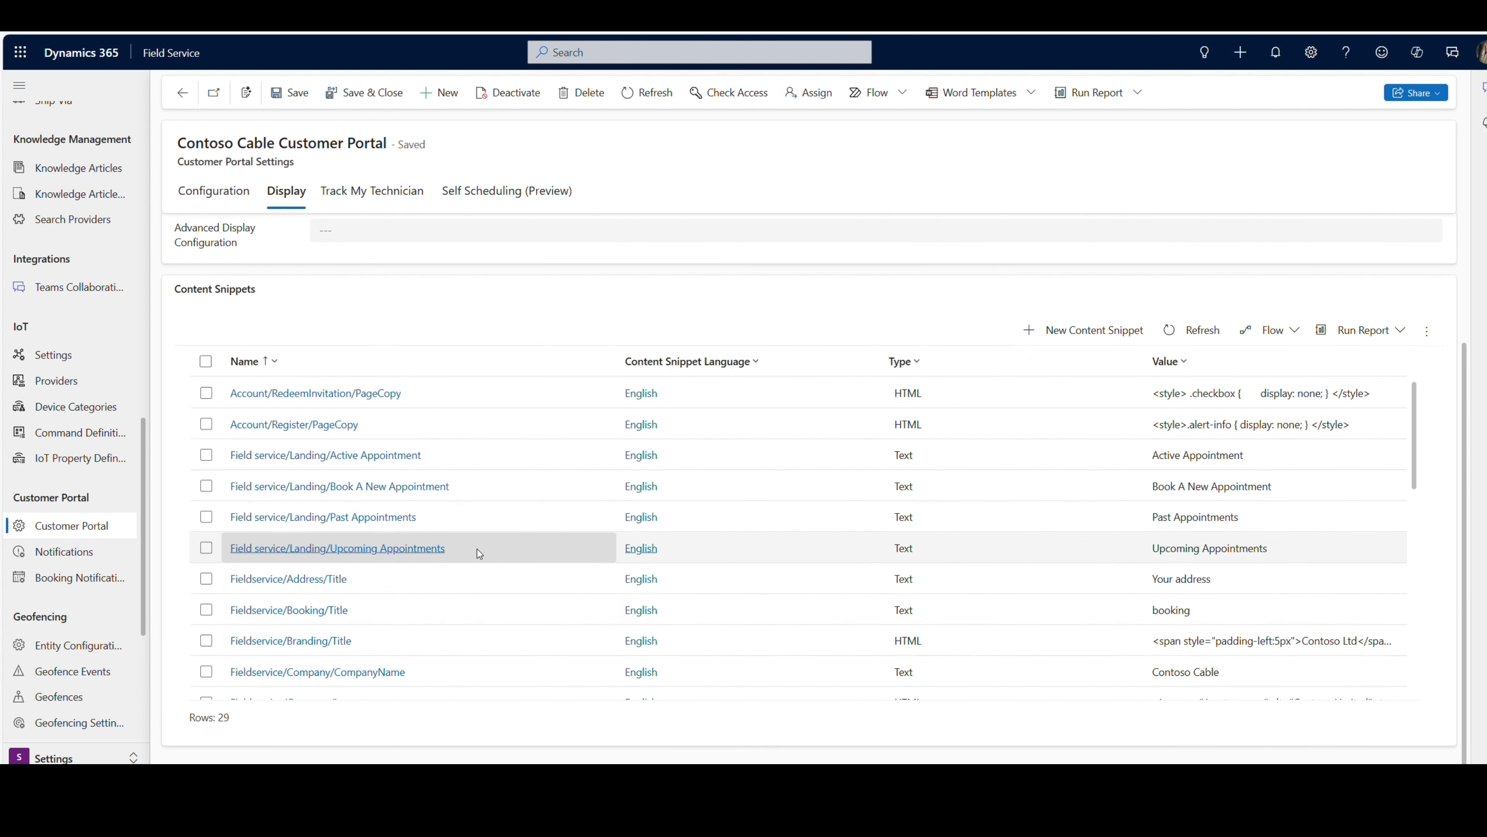
{"action": "scroll", "coordinate": [478, 549], "scroll_direction": "up", "scroll_amount": 3}
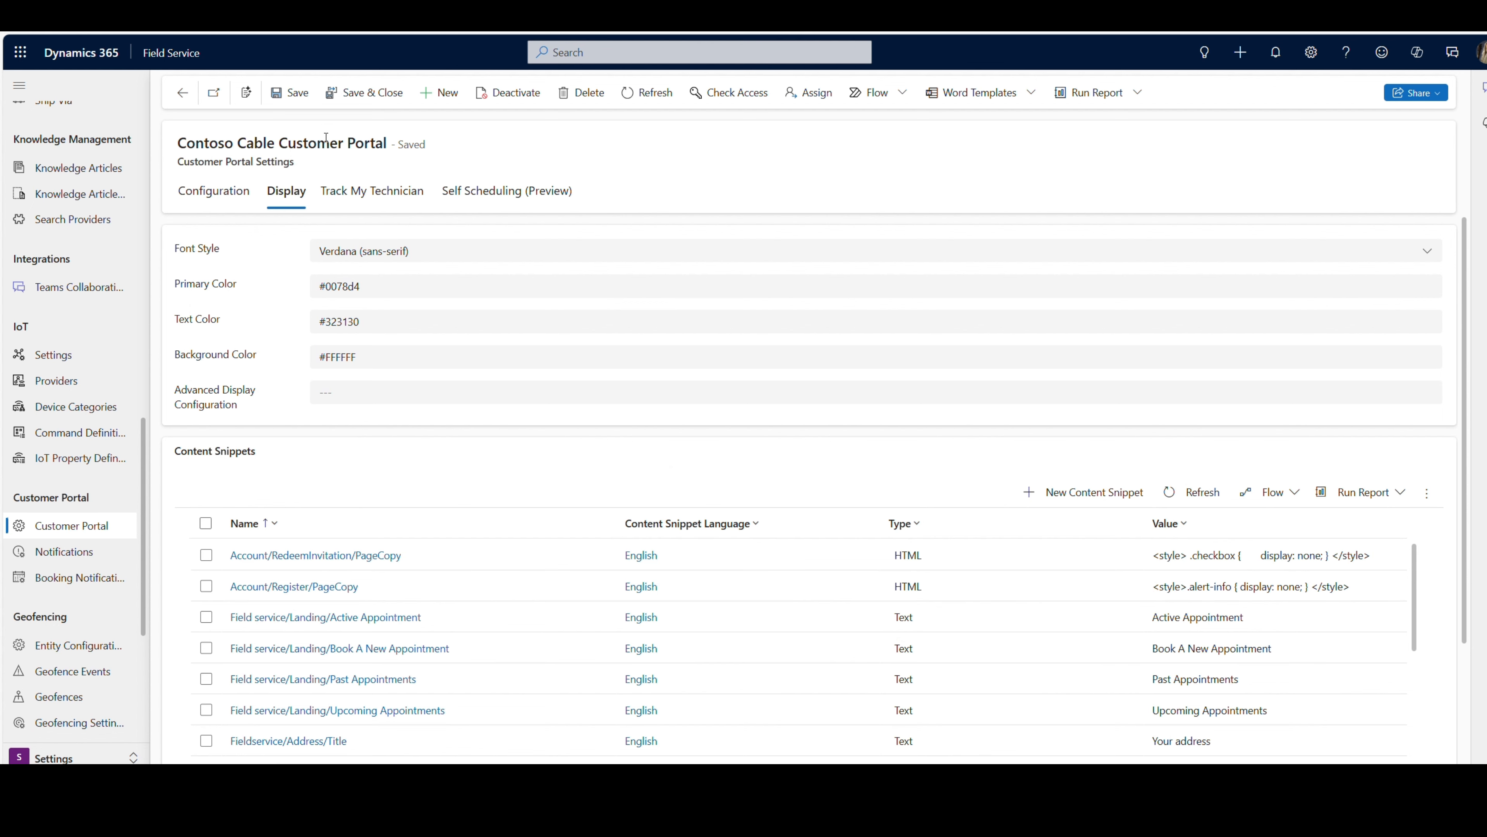
Turn off Show Resource Phone and Show Resource Image in the Track My Technician settings, keeping Enable Map on
{"action": "left_click", "coordinate": [359, 197]}
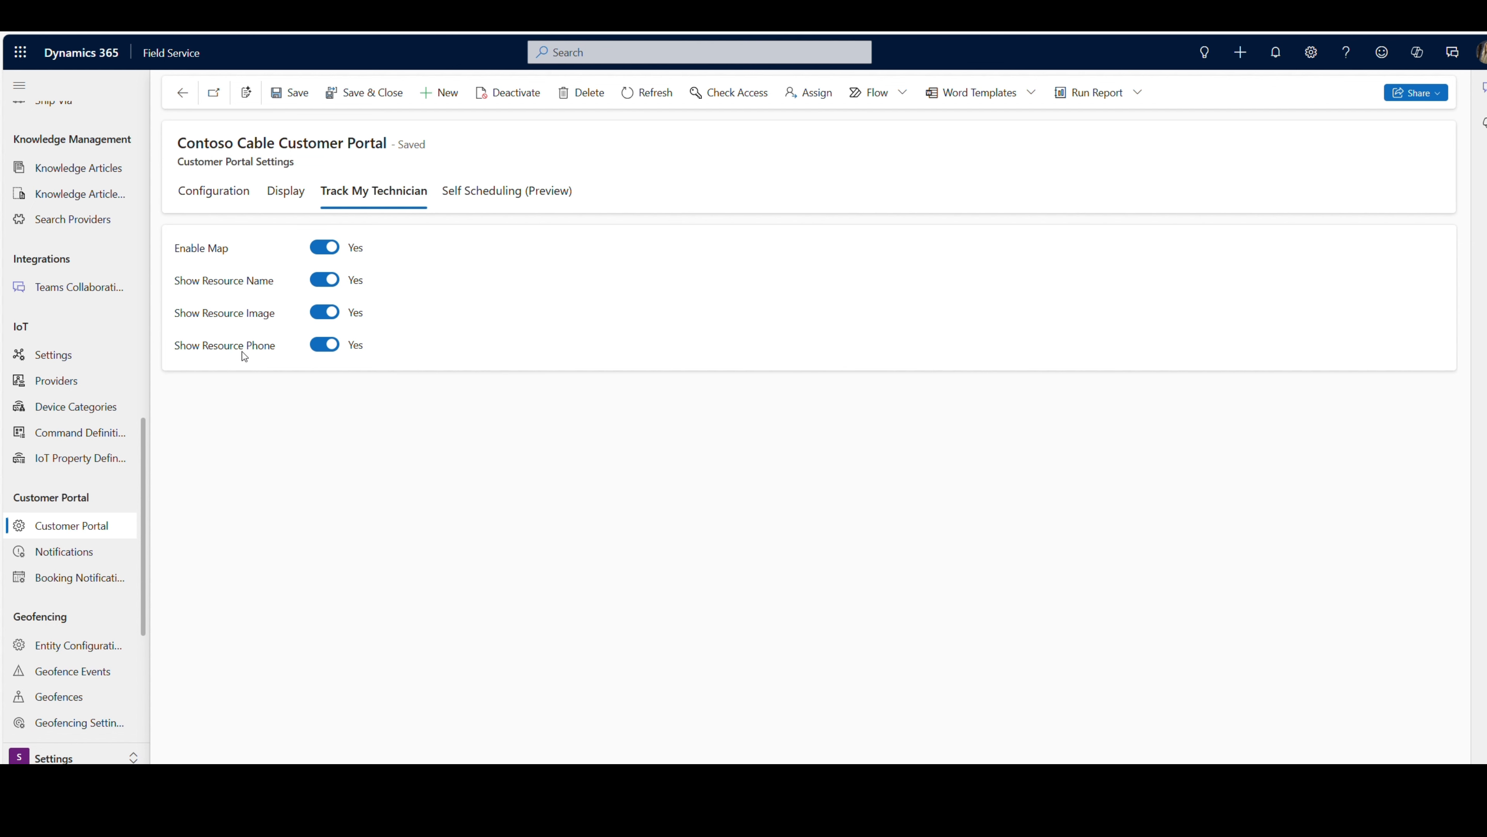
{"action": "left_click", "coordinate": [323, 346]}
{"action": "left_click", "coordinate": [323, 310]}
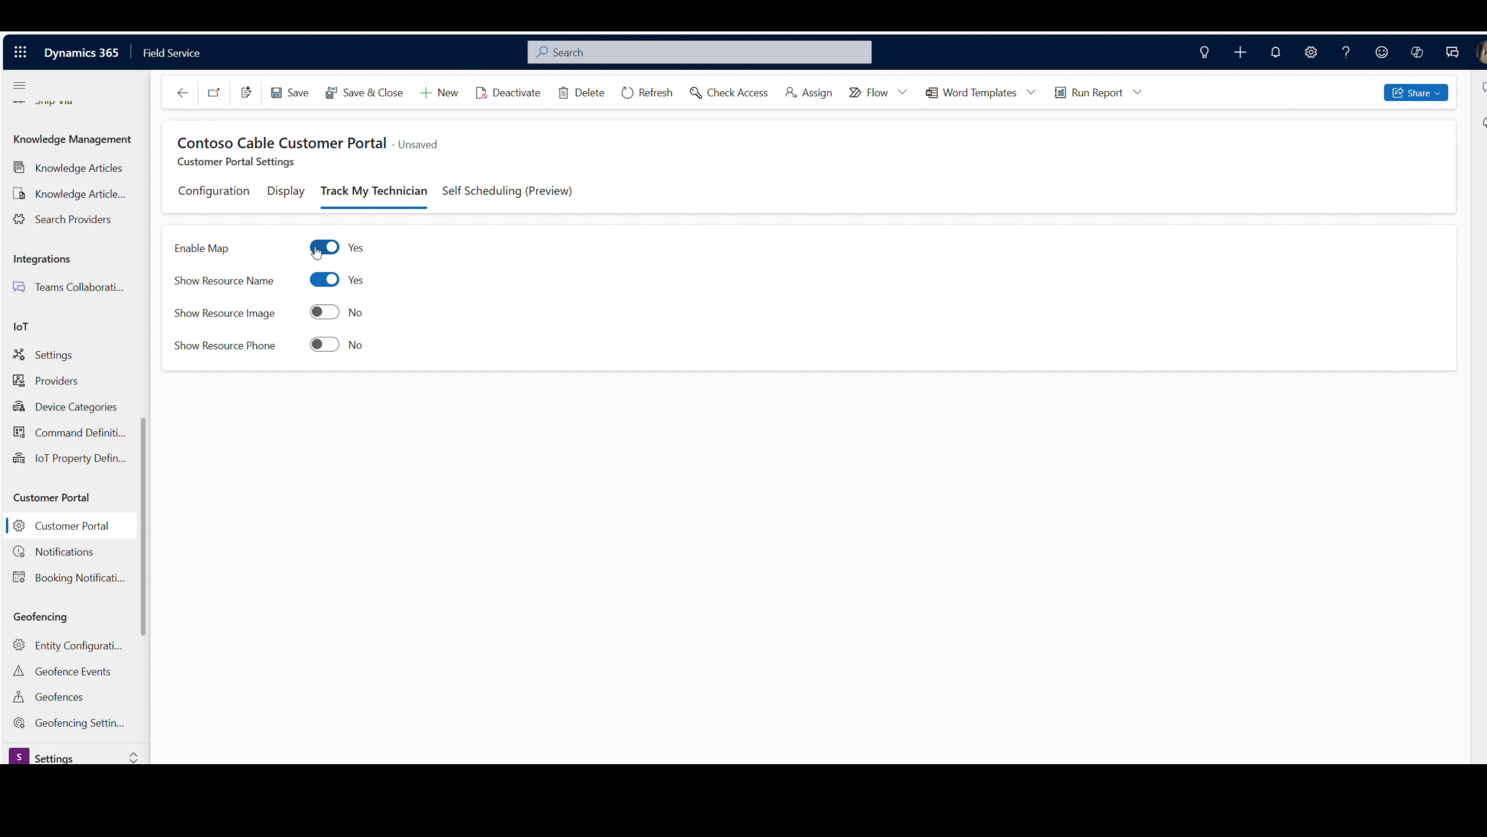
{"action": "left_click", "coordinate": [325, 249]}
{"action": "left_click", "coordinate": [325, 247]}
Set the minimum lead time for new bookings to 3 days in the Self Scheduling settings
{"action": "left_click", "coordinate": [507, 190]}
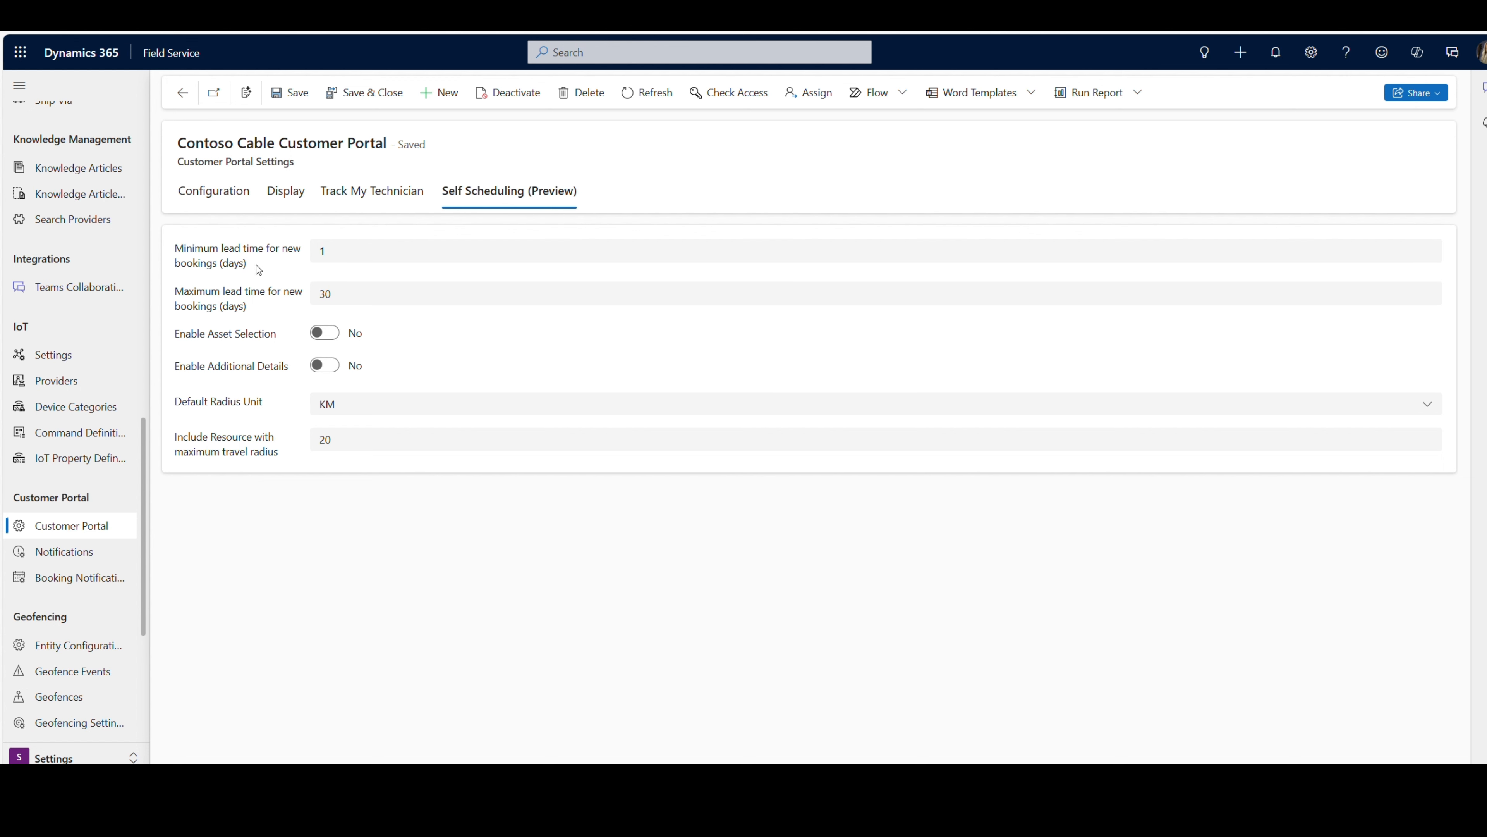
{"action": "mouse_move", "coordinate": [256, 265]}
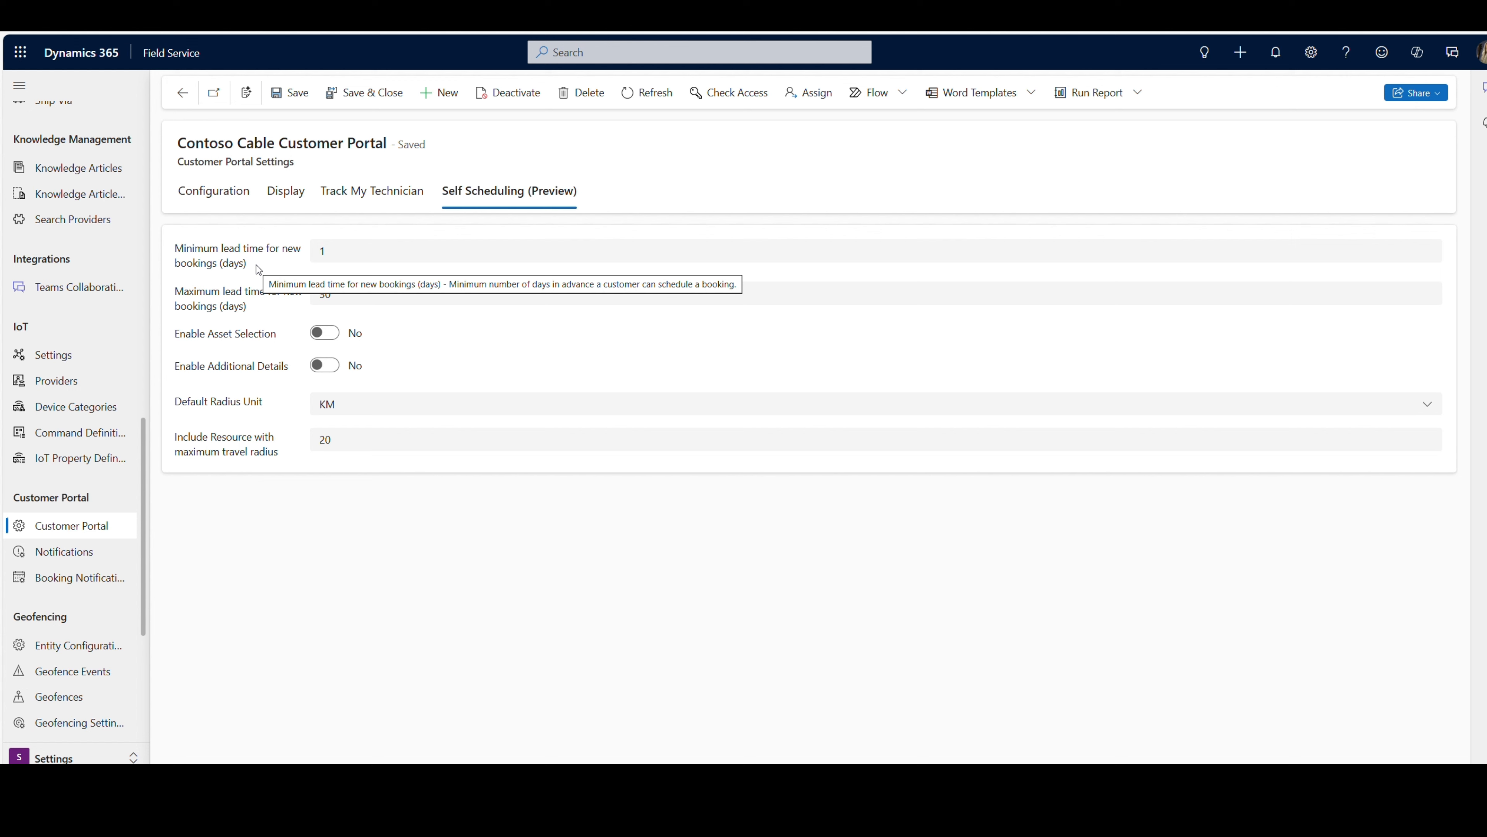
{"action": "left_click", "coordinate": [388, 248]}
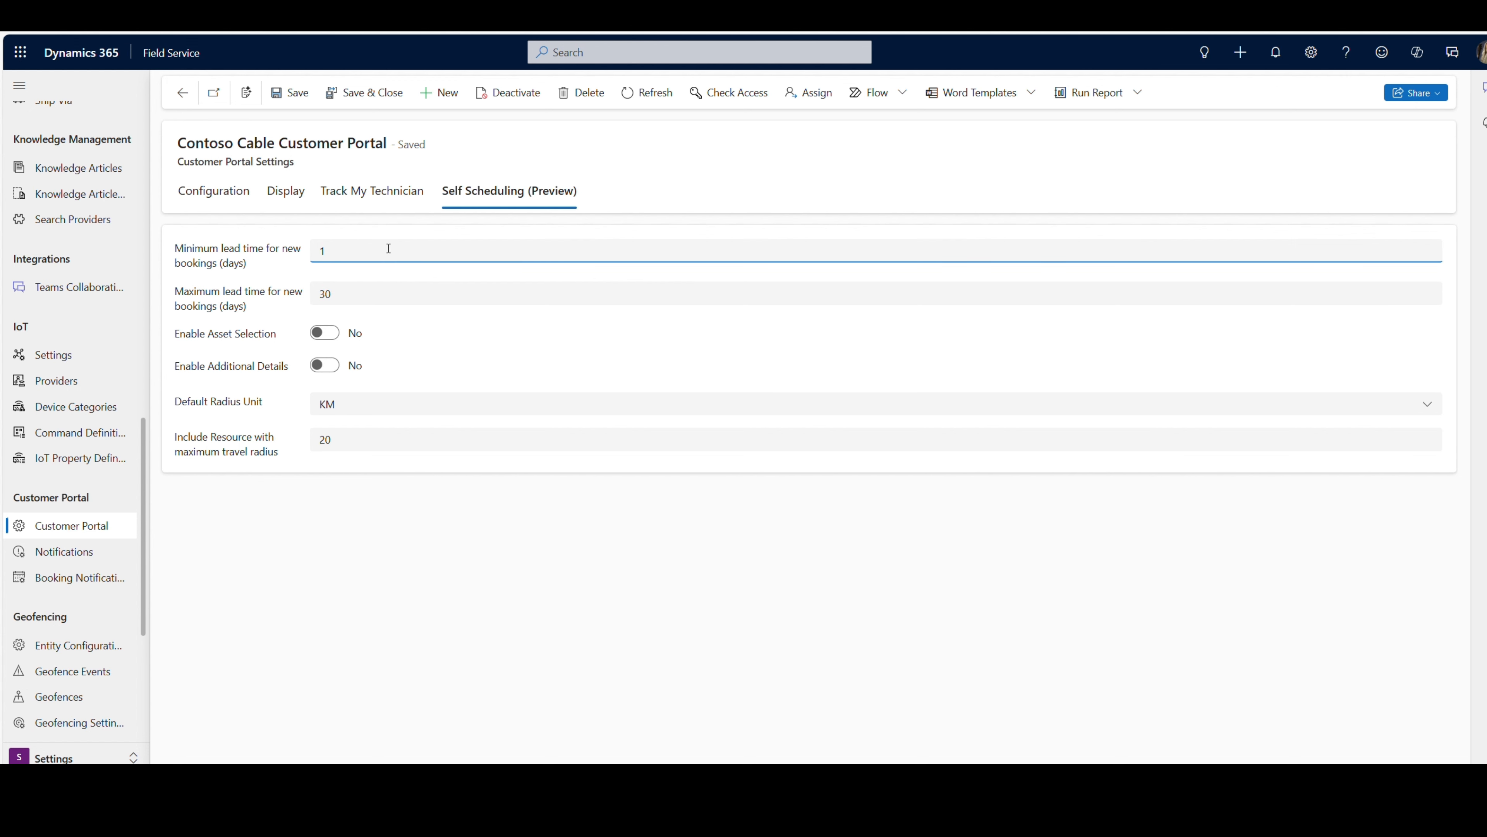
{"action": "key", "text": "BackSpace"}
{"action": "type", "text": "3"}
{"action": "left_click", "coordinate": [280, 292]}
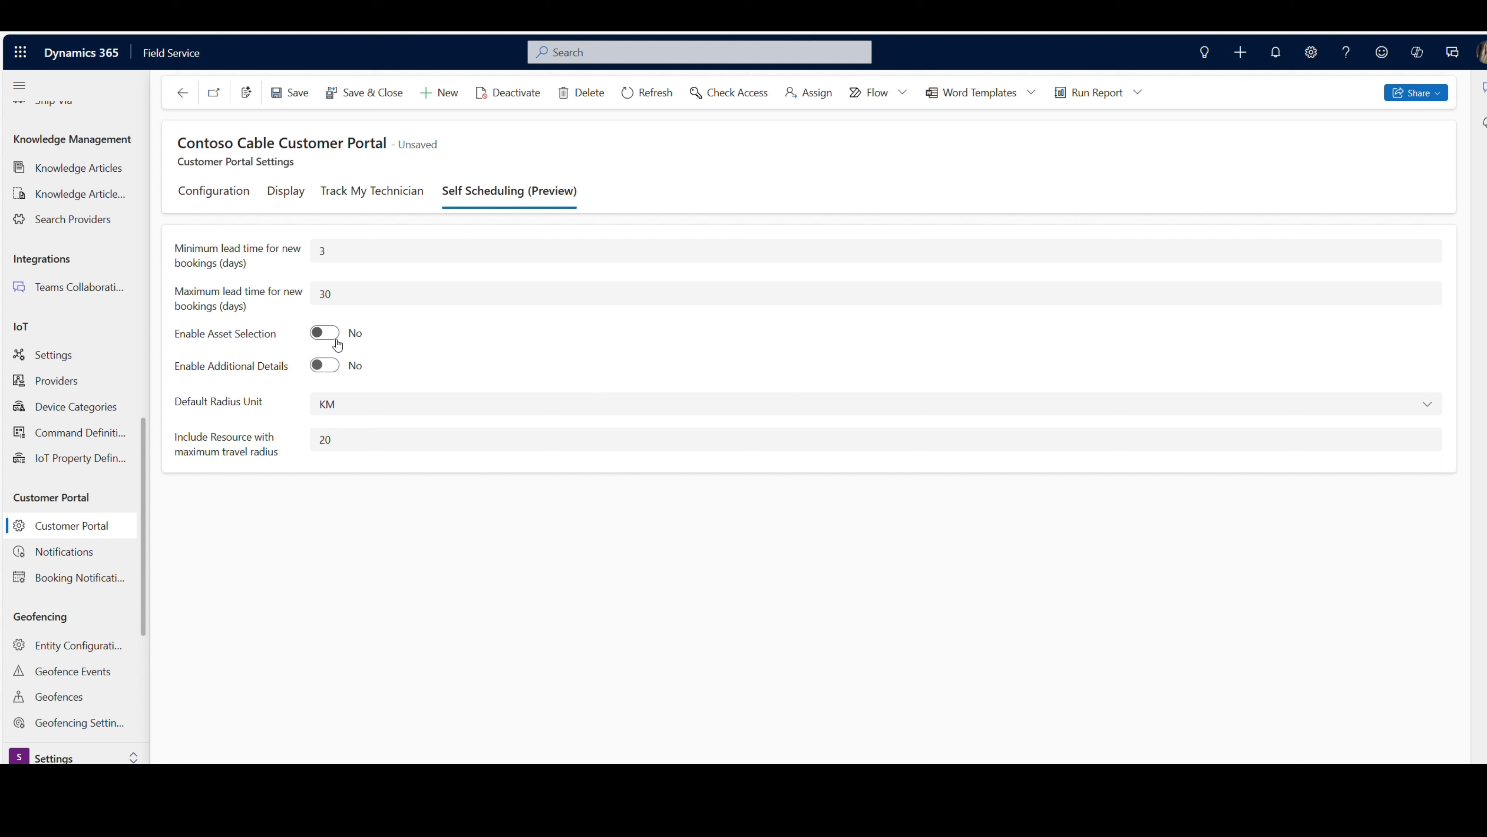
Switch Enable Additional Details on and back off in the Self Scheduling settings
{"action": "left_click", "coordinate": [327, 373]}
{"action": "left_click", "coordinate": [329, 374]}
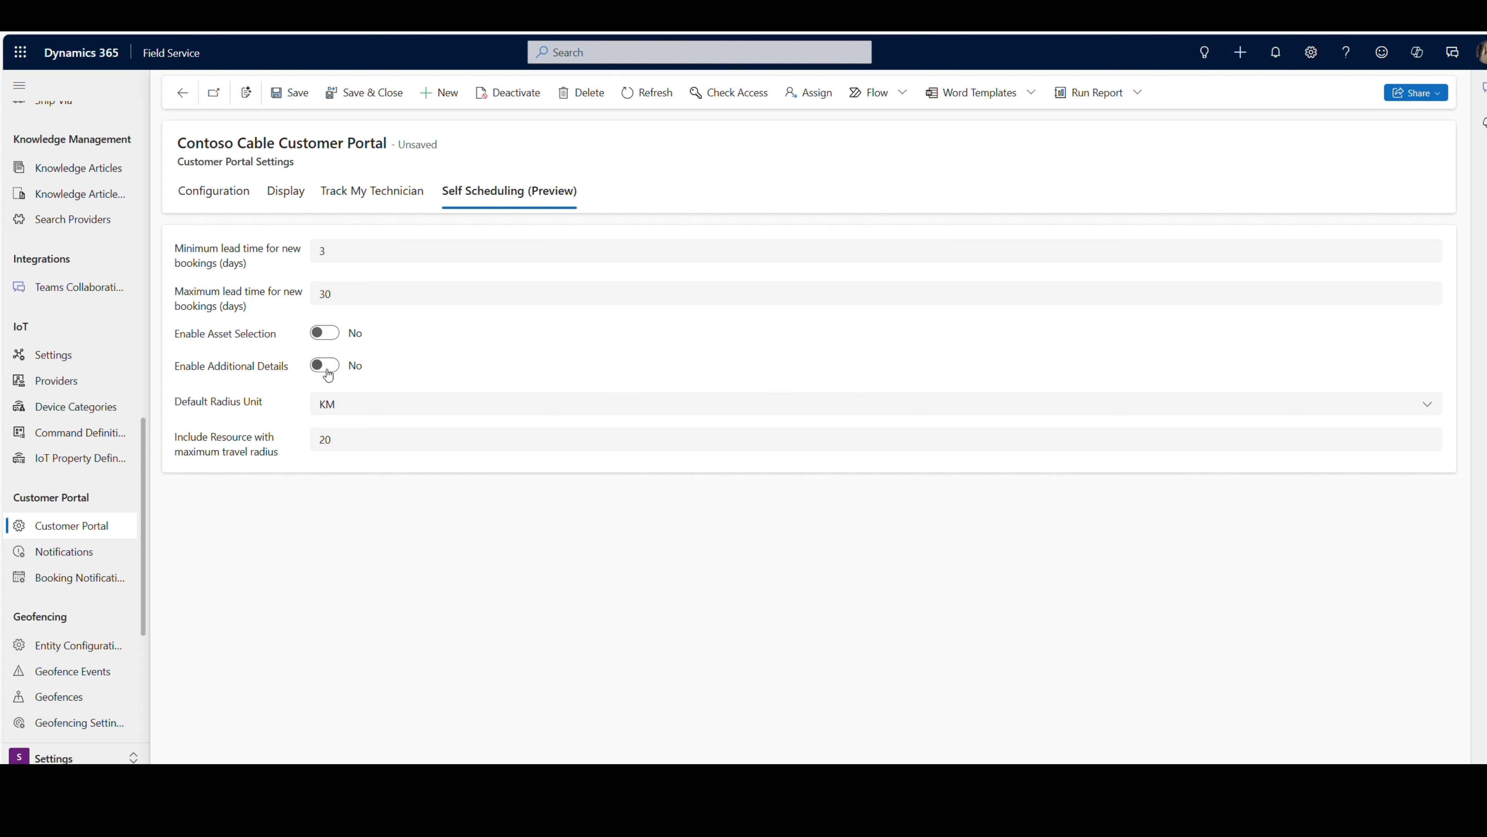